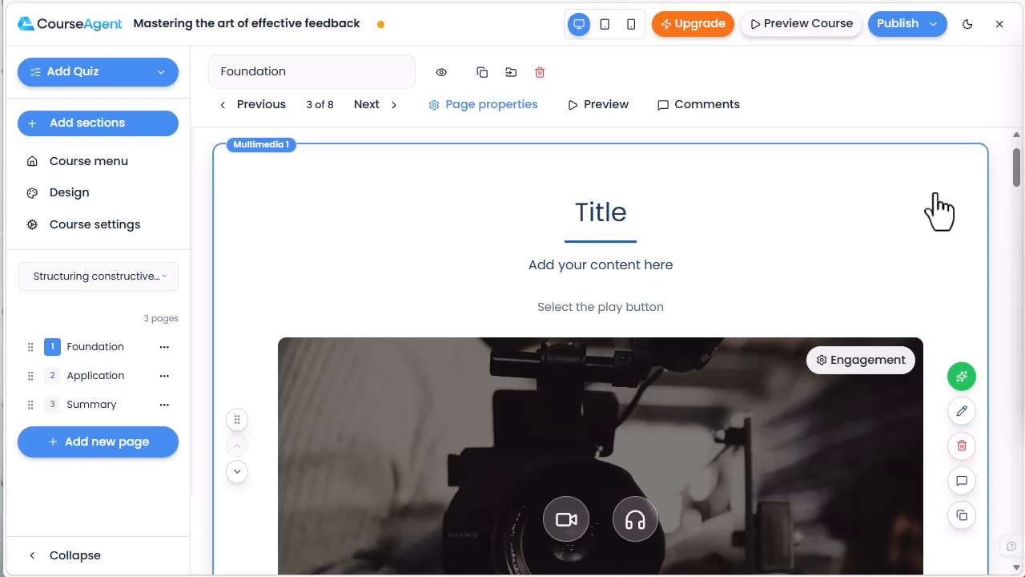
- Add a video to the Multimedia 1 section using the copied YouTube link as its video URL
{"action": "scroll", "coordinate": [938, 210], "scroll_direction": "down", "scroll_amount": 5}
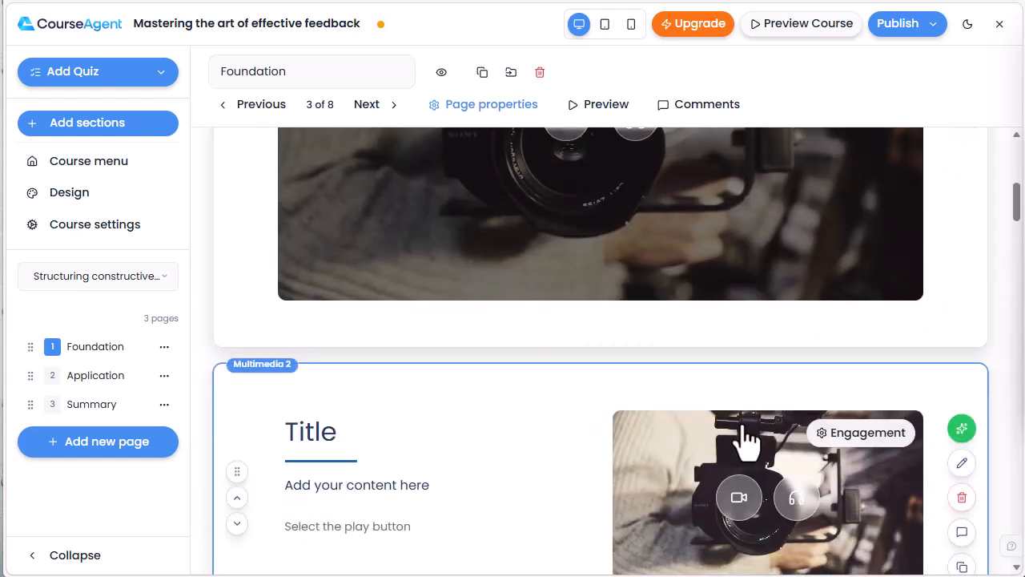
{"action": "scroll", "coordinate": [865, 313], "scroll_direction": "up", "scroll_amount": 4}
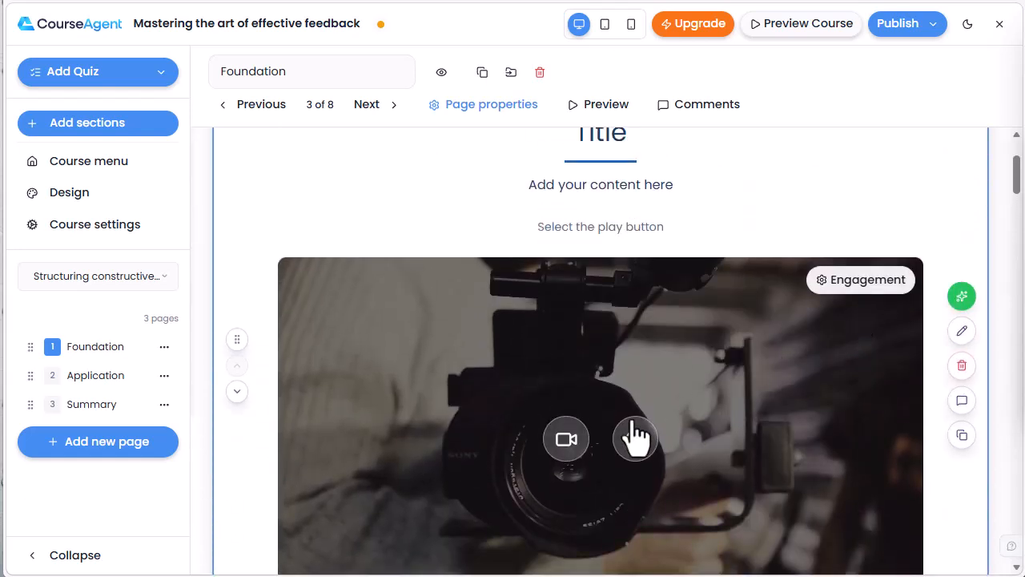
{"action": "left_click", "coordinate": [573, 439]}
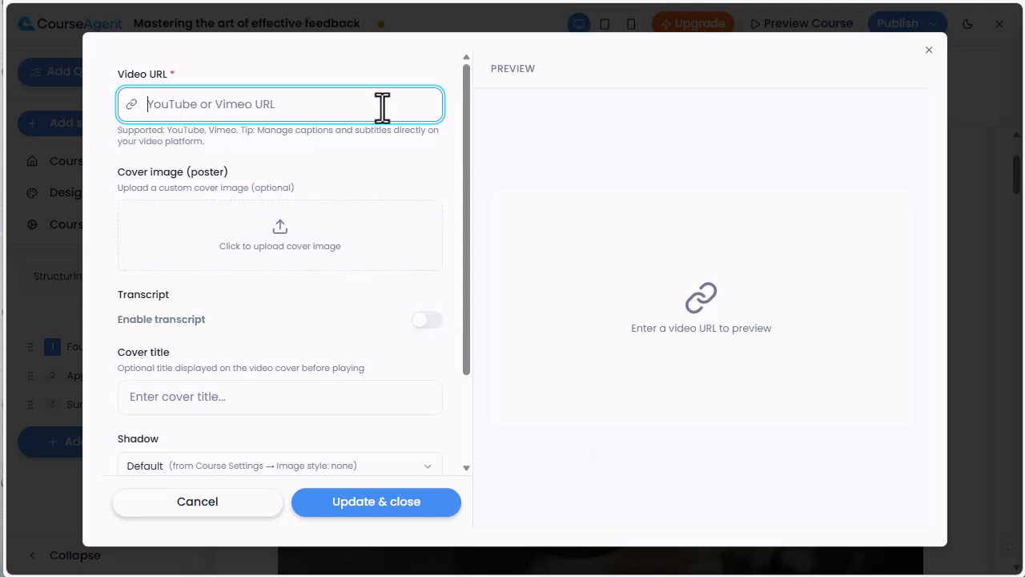
{"action": "key", "text": "ctrl+v"}
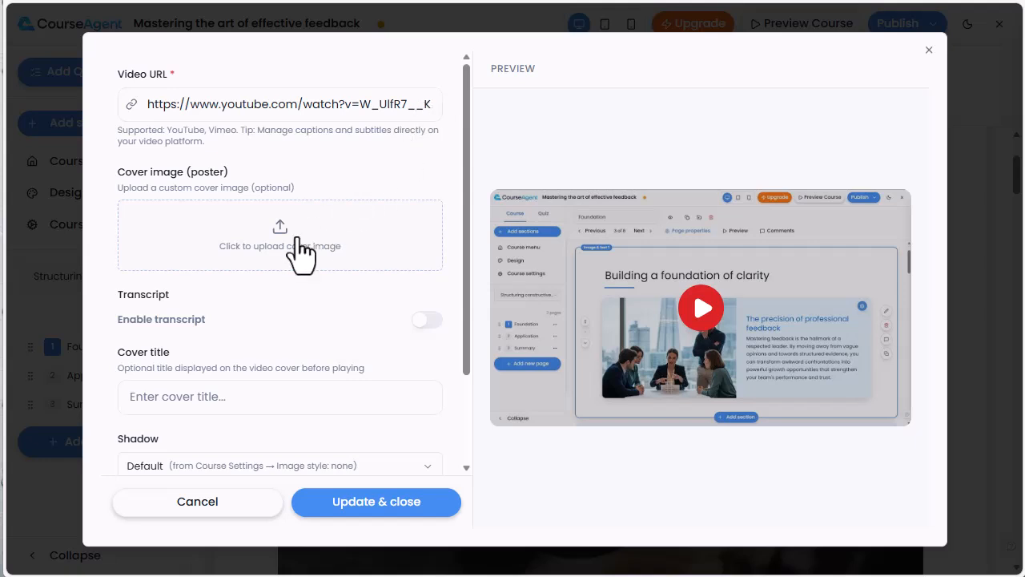
- Enable the transcript for the video and paste in the copied transcript text
{"action": "left_click", "coordinate": [427, 319]}
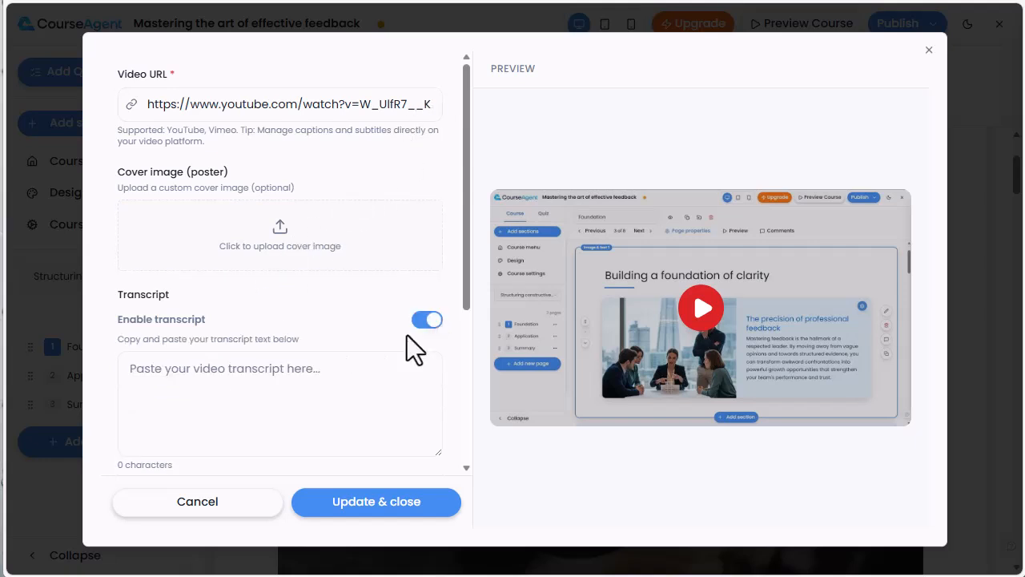
{"action": "left_click", "coordinate": [238, 383]}
{"action": "key", "text": "ctrl+v"}
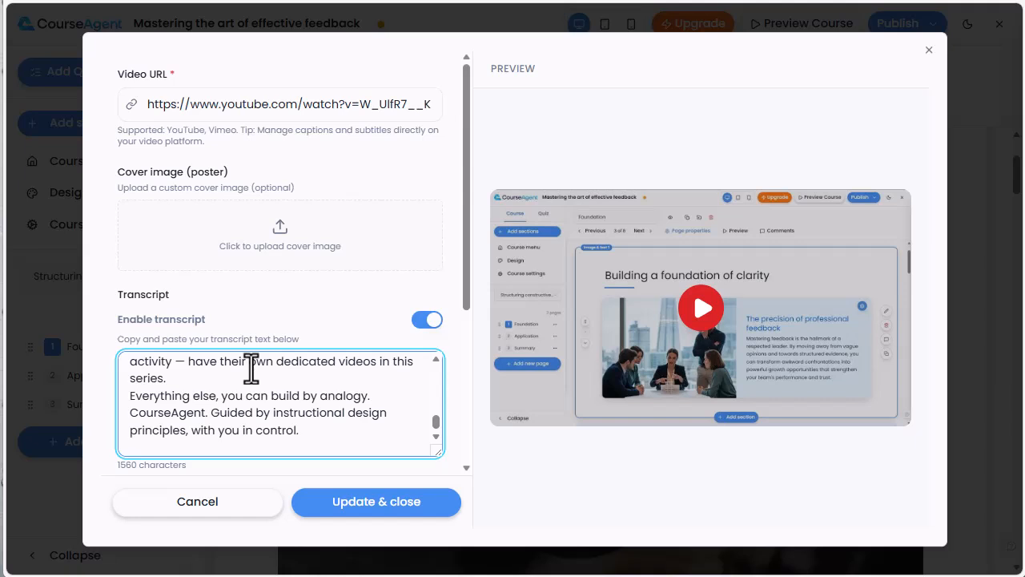
{"action": "scroll", "coordinate": [252, 369], "scroll_direction": "up", "scroll_amount": 6}
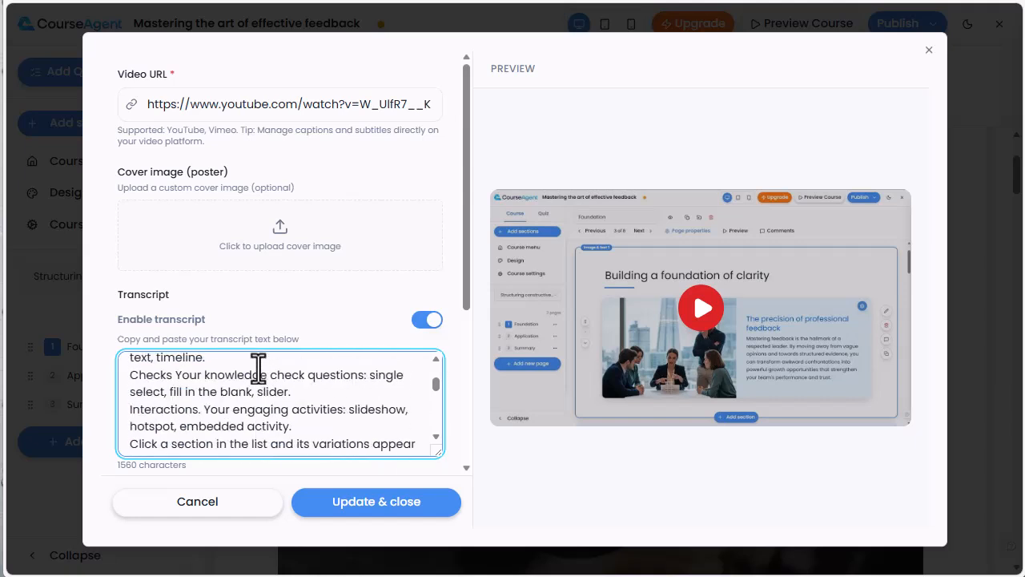
{"action": "scroll", "coordinate": [364, 279], "scroll_direction": "down", "scroll_amount": 1}
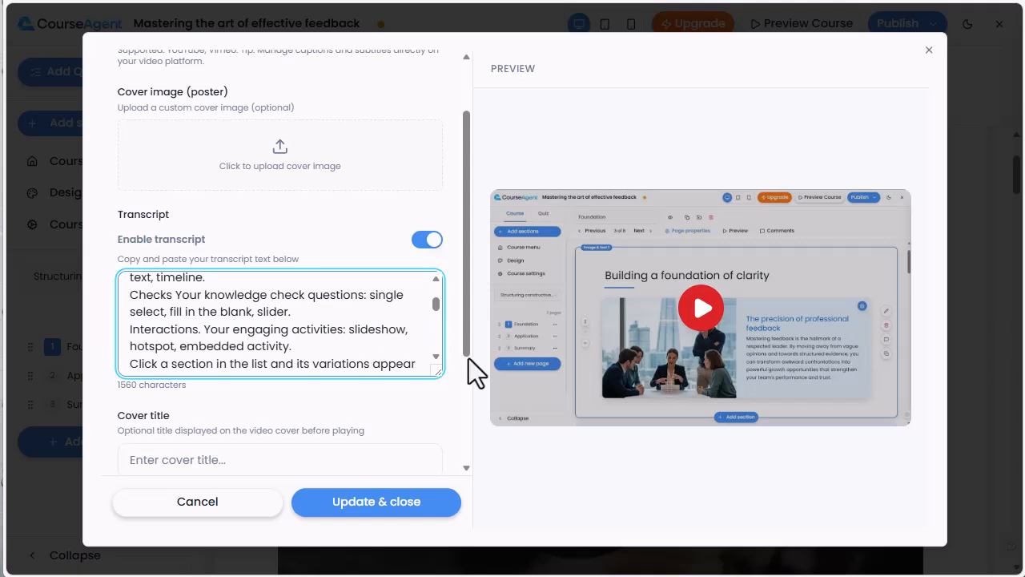
- Set the video's cover title to "Course sections" and save the video settings
{"action": "left_click_drag", "start_coordinate": [467, 351], "coordinate": [452, 467]}
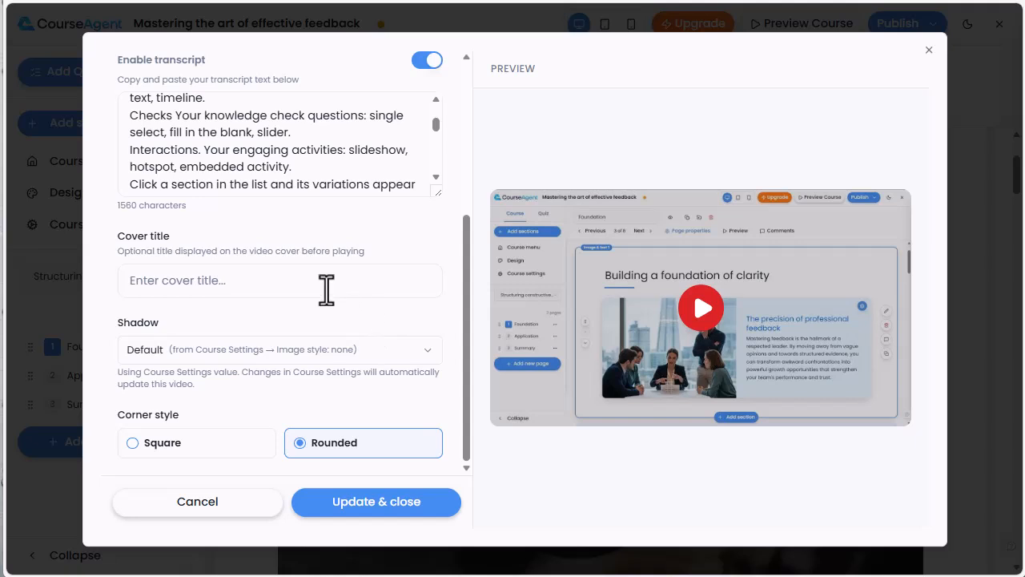
{"action": "left_click", "coordinate": [202, 280]}
{"action": "type", "text": "C"}
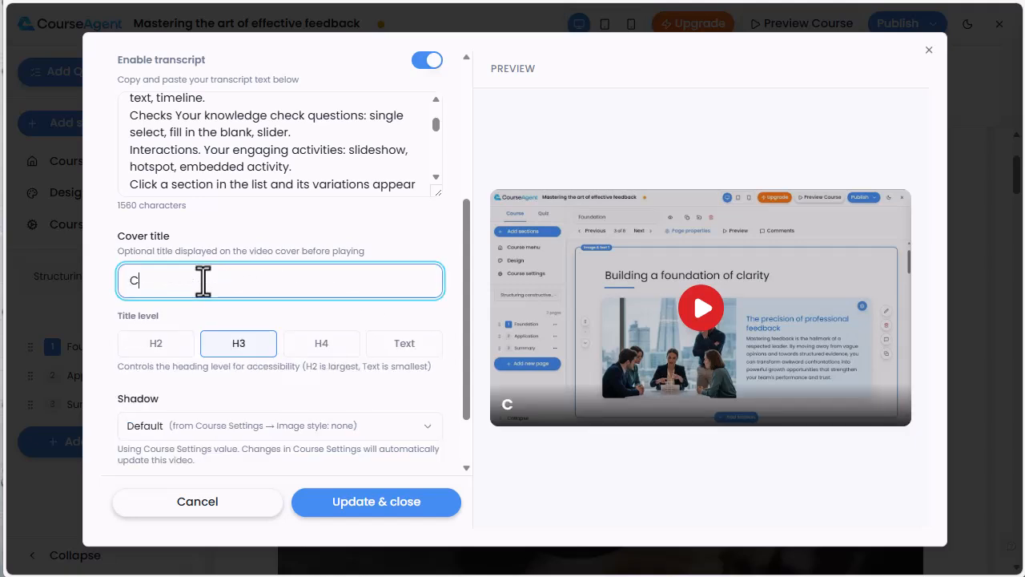
{"action": "type", "text": "ourse sectio"}
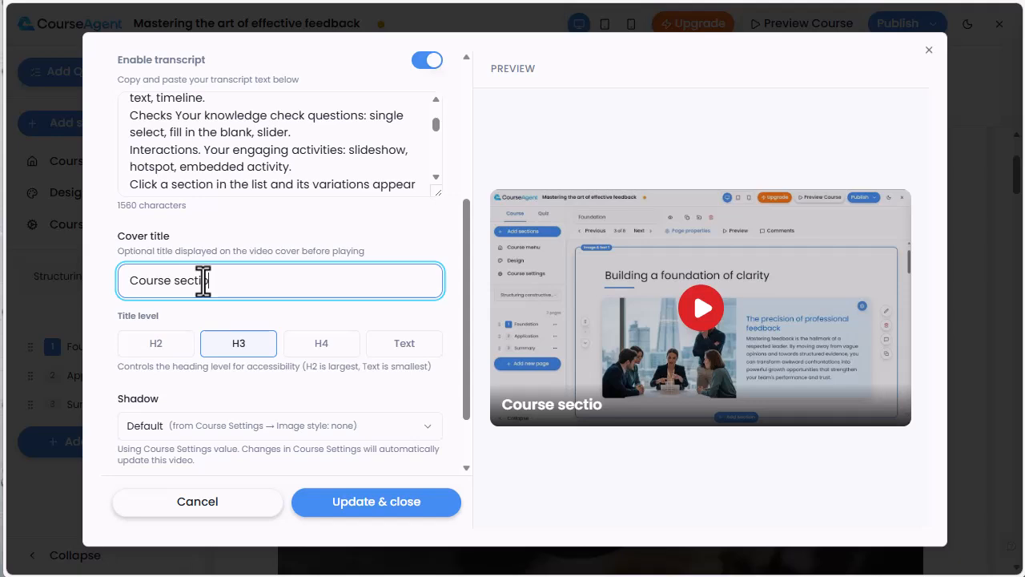
{"action": "type", "text": "ns"}
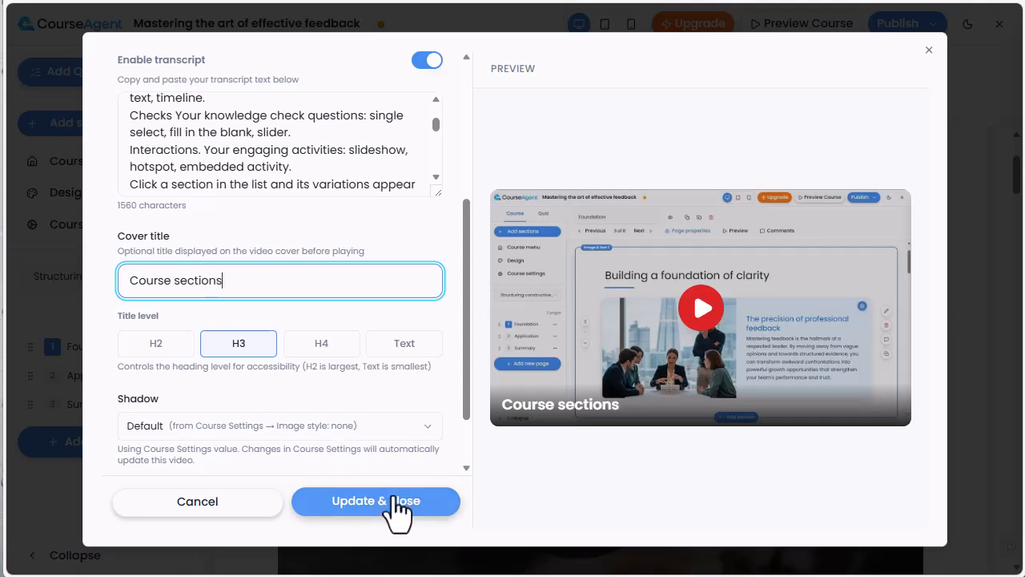
{"action": "left_click", "coordinate": [395, 501]}
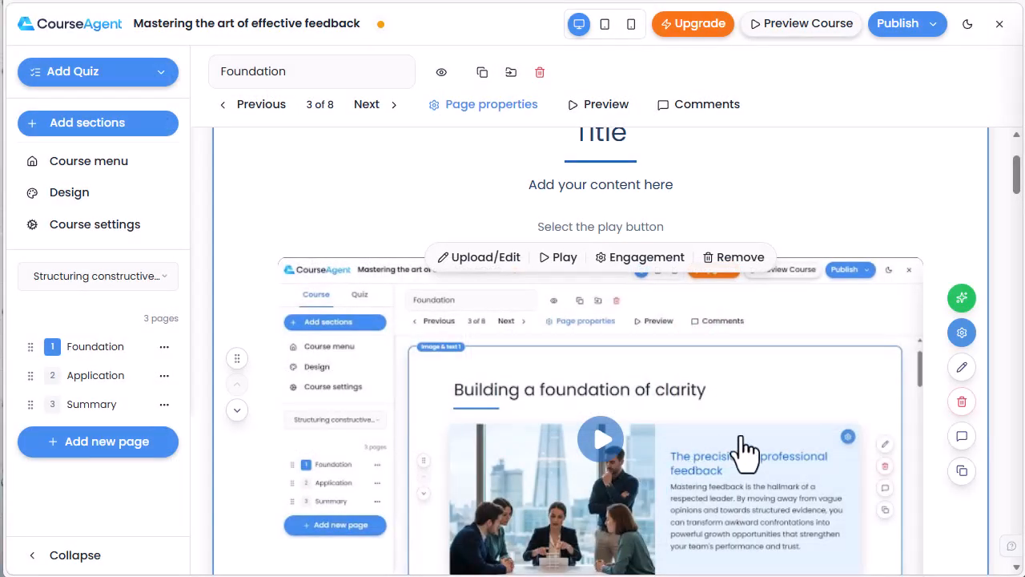
- Expand the transcript below the Course sections video to check its text, and collapse it again
{"action": "scroll", "coordinate": [745, 449], "scroll_direction": "down", "scroll_amount": 3}
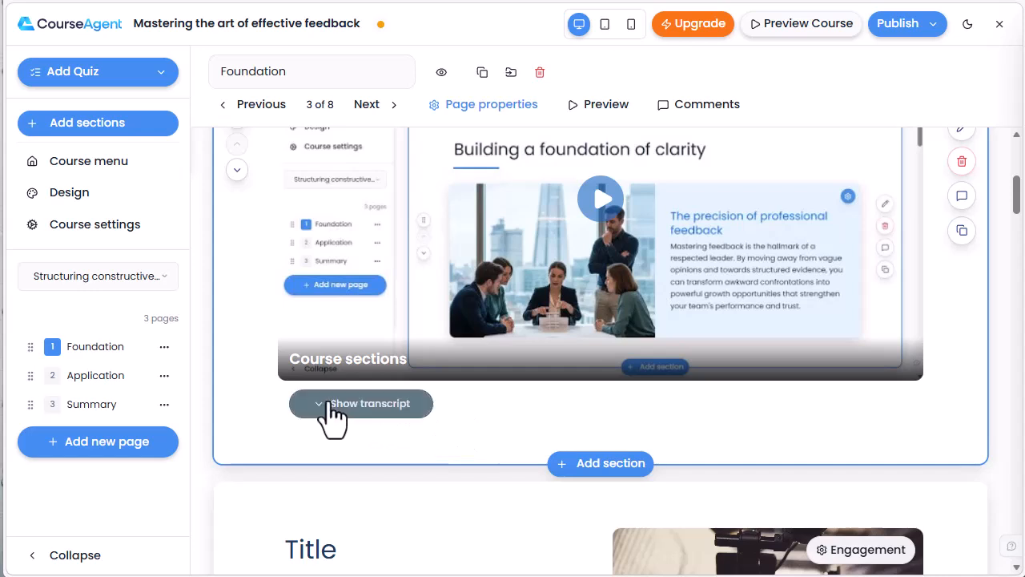
{"action": "left_click", "coordinate": [335, 409]}
{"action": "scroll", "coordinate": [595, 464], "scroll_direction": "down", "scroll_amount": 2}
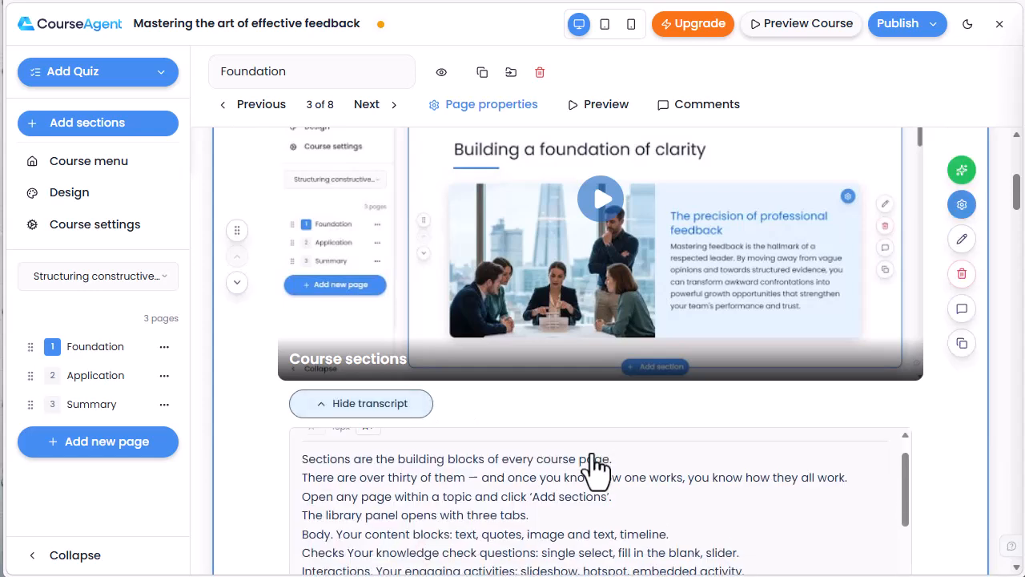
{"action": "left_click", "coordinate": [359, 407]}
{"action": "scroll", "coordinate": [774, 320], "scroll_direction": "up", "scroll_amount": 2}
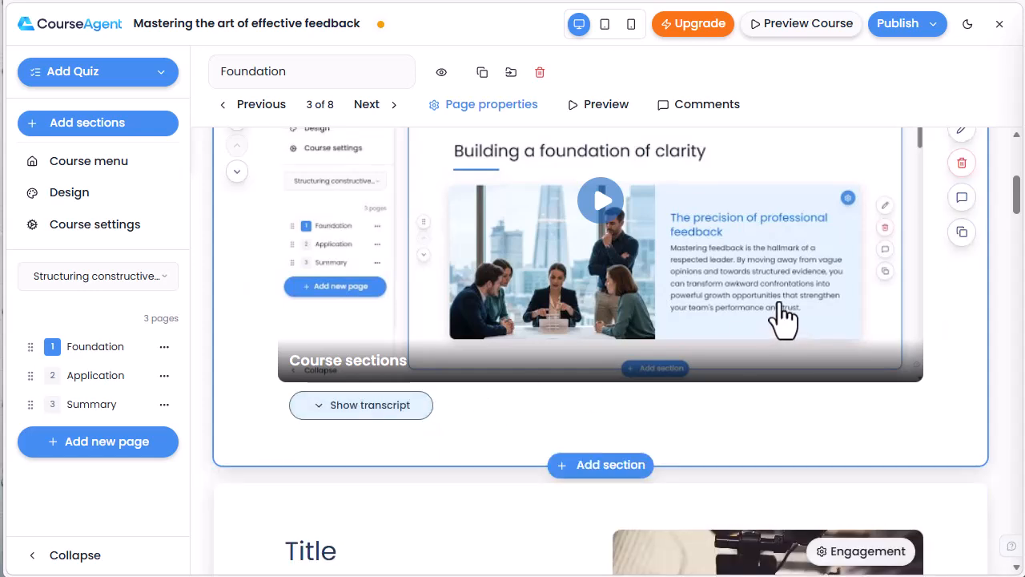
- Require learners to complete the video before moving on, with an 85% completion threshold, and switch strict watch tracking on and back off
{"action": "scroll", "coordinate": [783, 318], "scroll_direction": "up", "scroll_amount": 1}
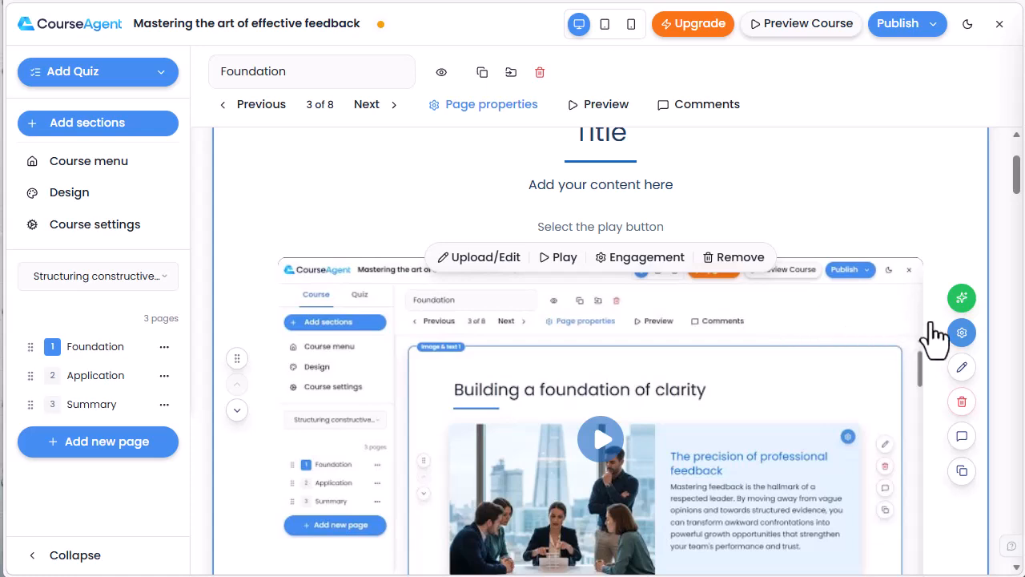
{"action": "left_click", "coordinate": [646, 257]}
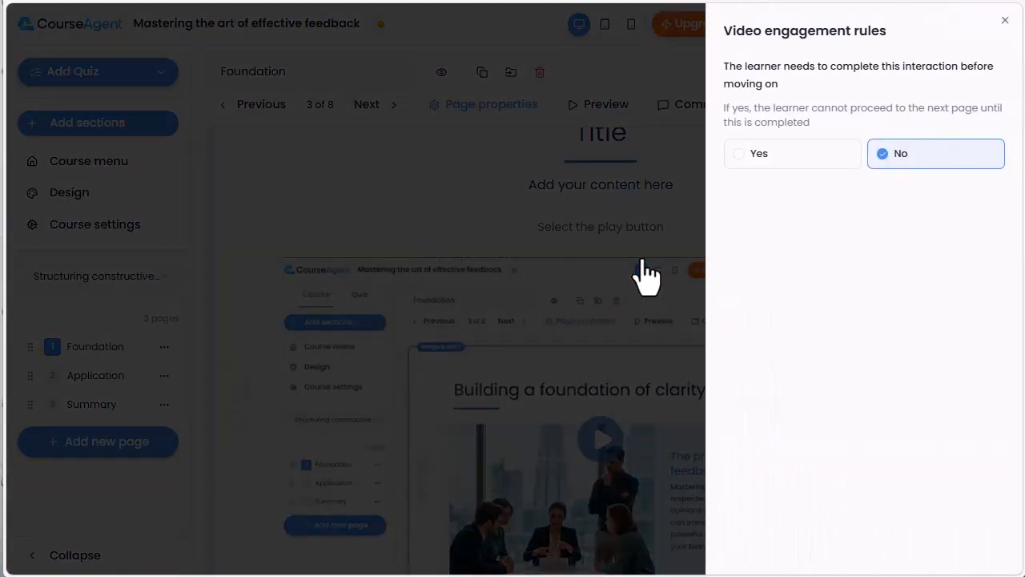
{"action": "left_click", "coordinate": [777, 156]}
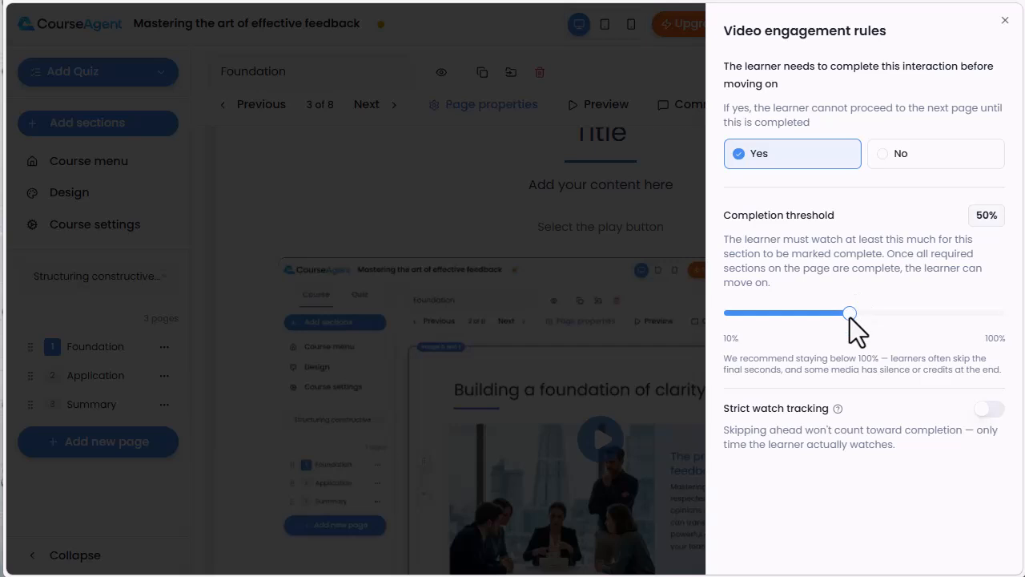
{"action": "left_click_drag", "start_coordinate": [849, 315], "coordinate": [952, 322]}
{"action": "left_click", "coordinate": [991, 413]}
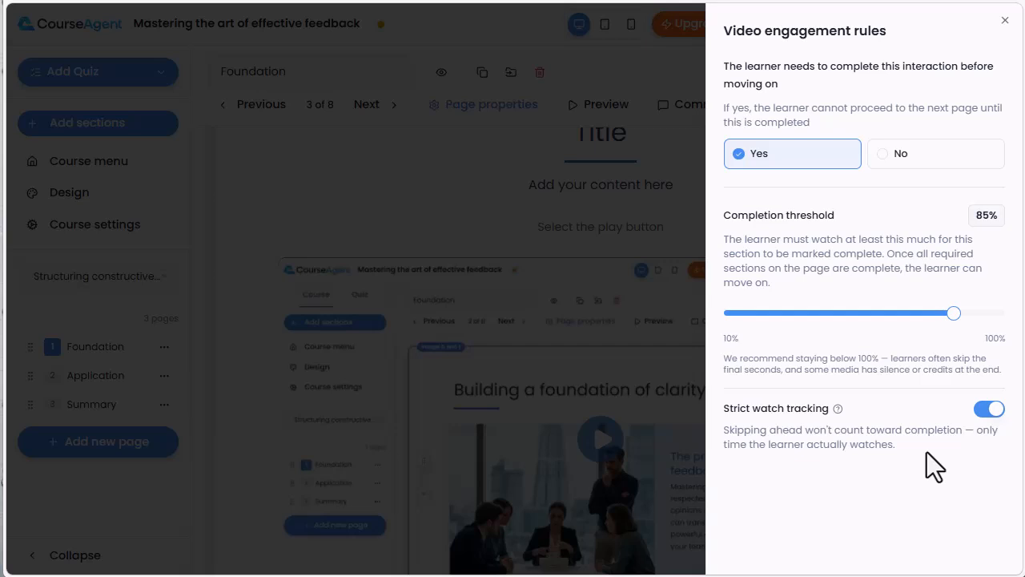
{"action": "left_click", "coordinate": [988, 410]}
{"action": "left_click", "coordinate": [655, 329]}
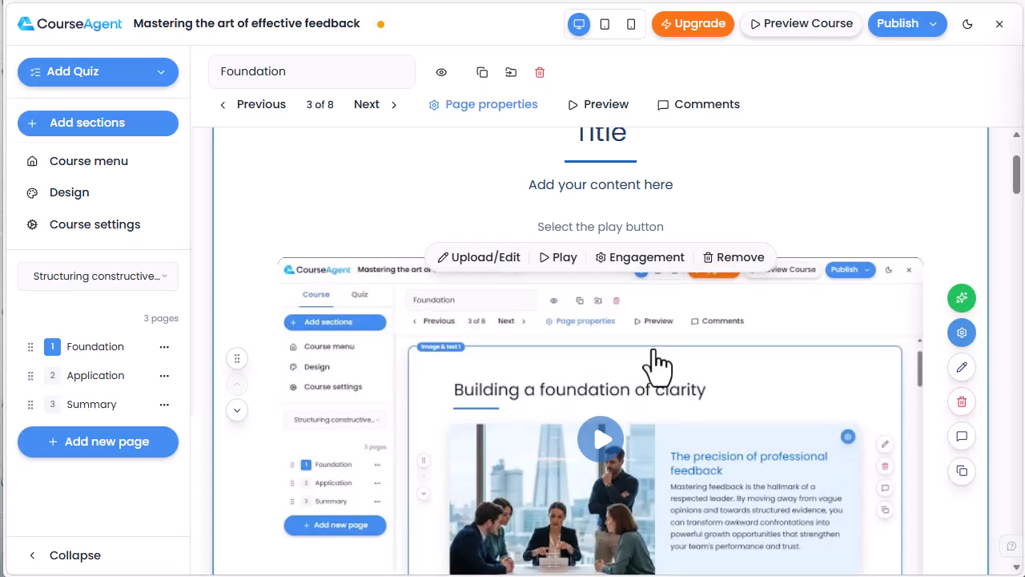
- Add audio to the Multimedia 2 section by uploading the file "sections audio.mp3" from the Desktop
{"action": "scroll", "coordinate": [655, 364], "scroll_direction": "down", "scroll_amount": 5}
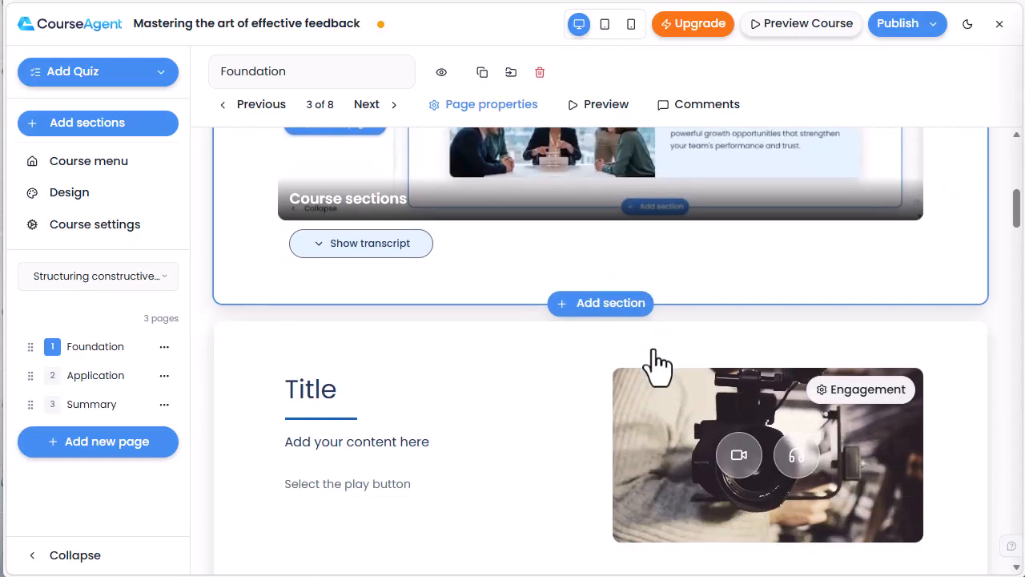
{"action": "scroll", "coordinate": [655, 365], "scroll_direction": "down", "scroll_amount": 1}
{"action": "left_click", "coordinate": [794, 380]}
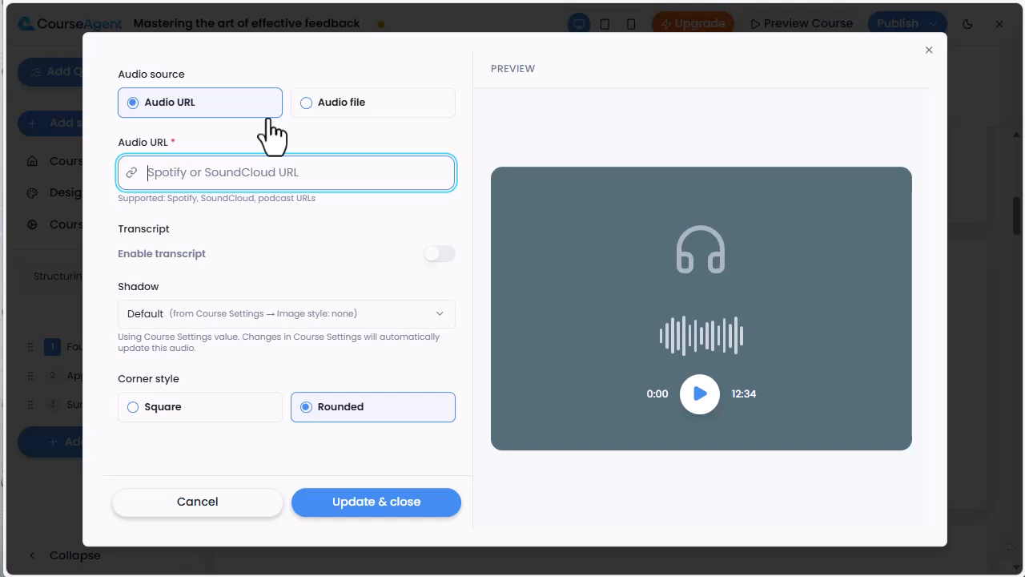
{"action": "left_click", "coordinate": [390, 110]}
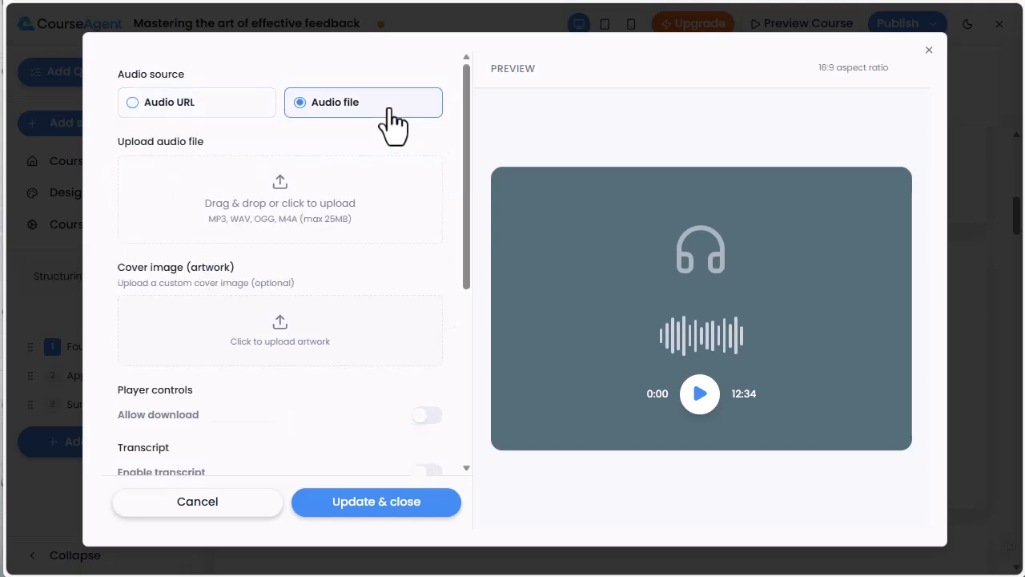
{"action": "left_click", "coordinate": [278, 202]}
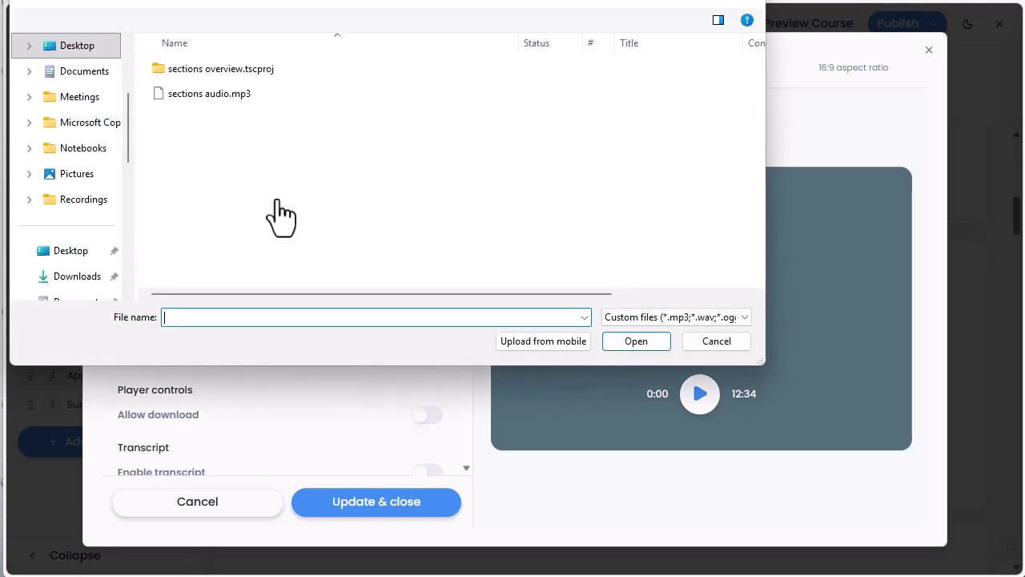
{"action": "left_click", "coordinate": [226, 94]}
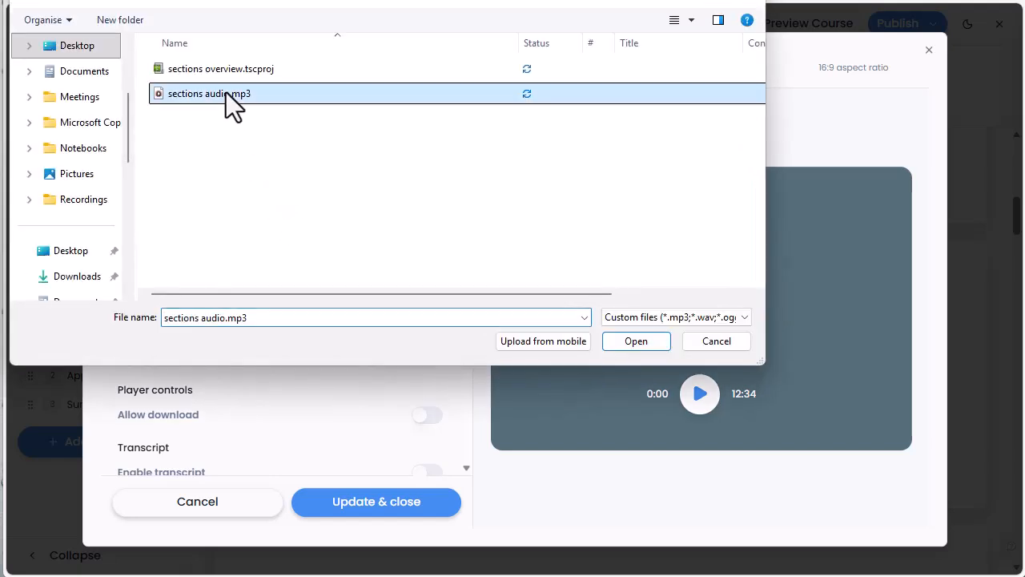
{"action": "left_click", "coordinate": [646, 345]}
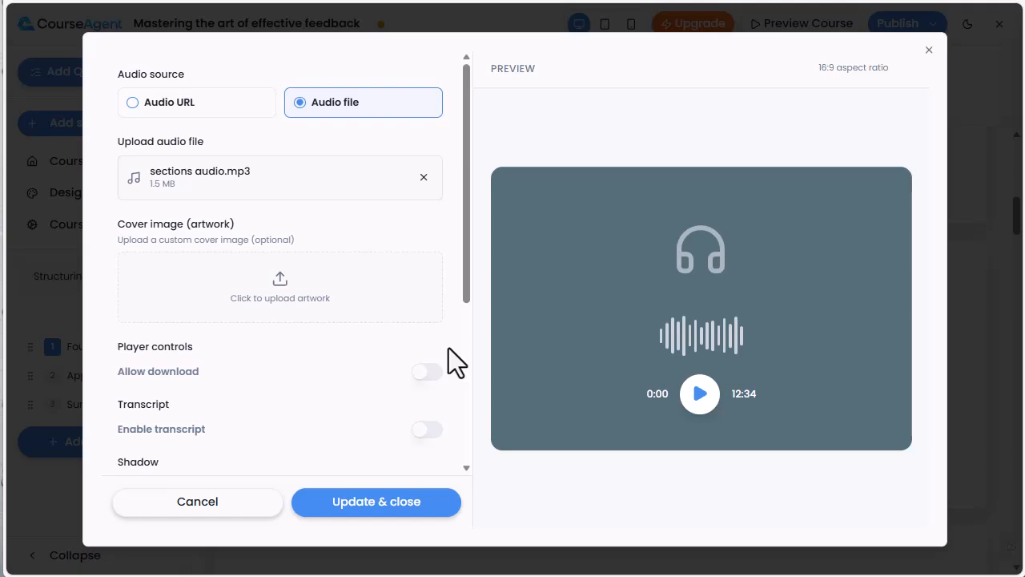
- Set the audio player's background color to medium blue and save the audio settings
{"action": "scroll", "coordinate": [448, 349], "scroll_direction": "down", "scroll_amount": 1}
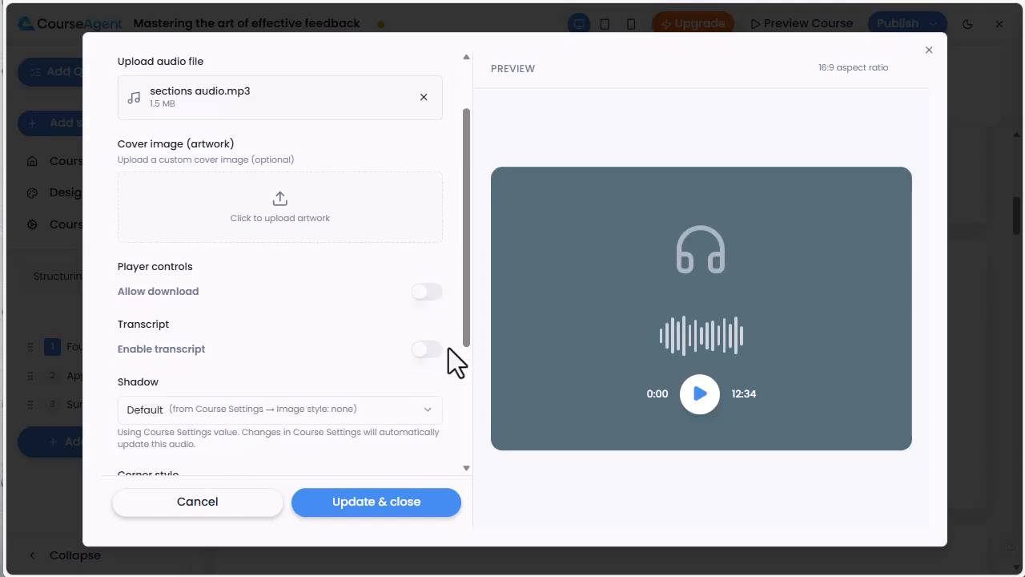
{"action": "scroll", "coordinate": [448, 348], "scroll_direction": "down", "scroll_amount": 1}
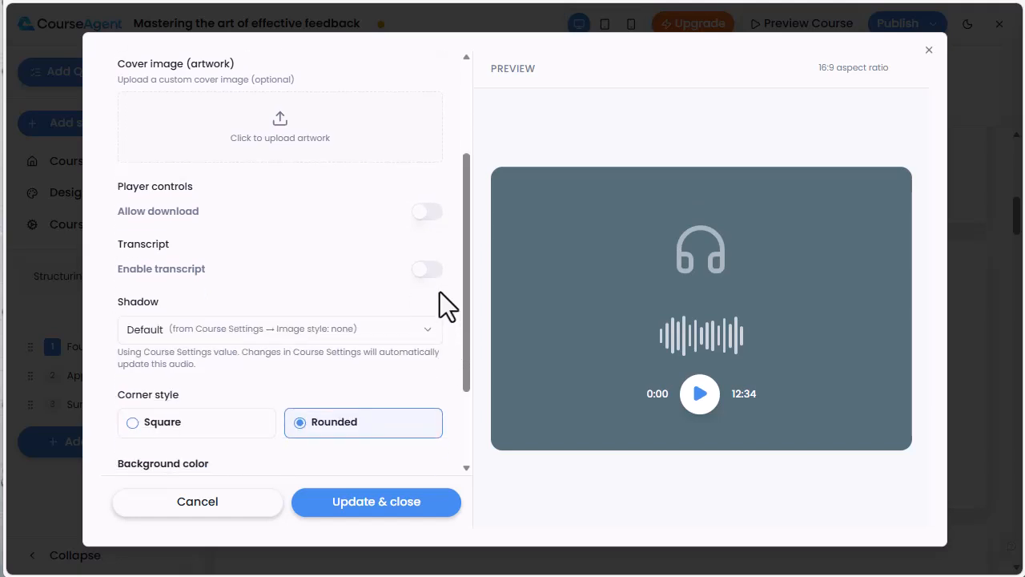
{"action": "scroll", "coordinate": [435, 288], "scroll_direction": "down", "scroll_amount": 1}
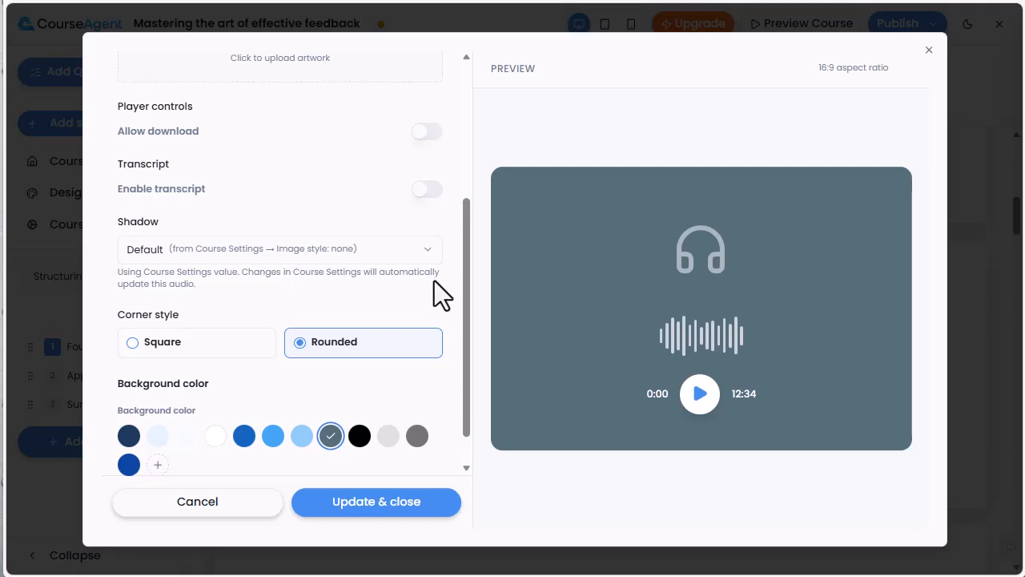
{"action": "scroll", "coordinate": [404, 326], "scroll_direction": "down", "scroll_amount": 1}
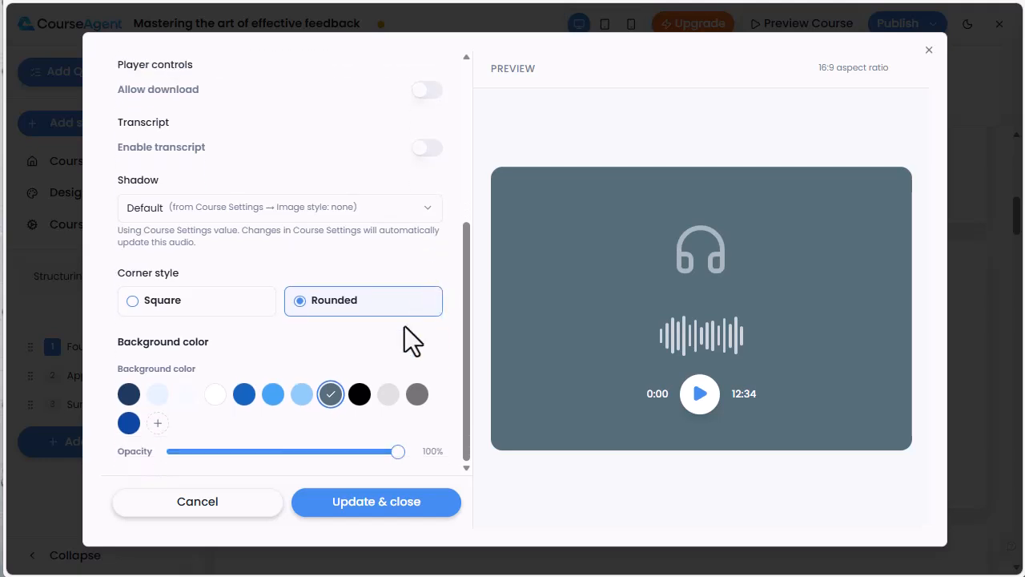
{"action": "left_click", "coordinate": [244, 393]}
{"action": "left_click", "coordinate": [337, 503]}
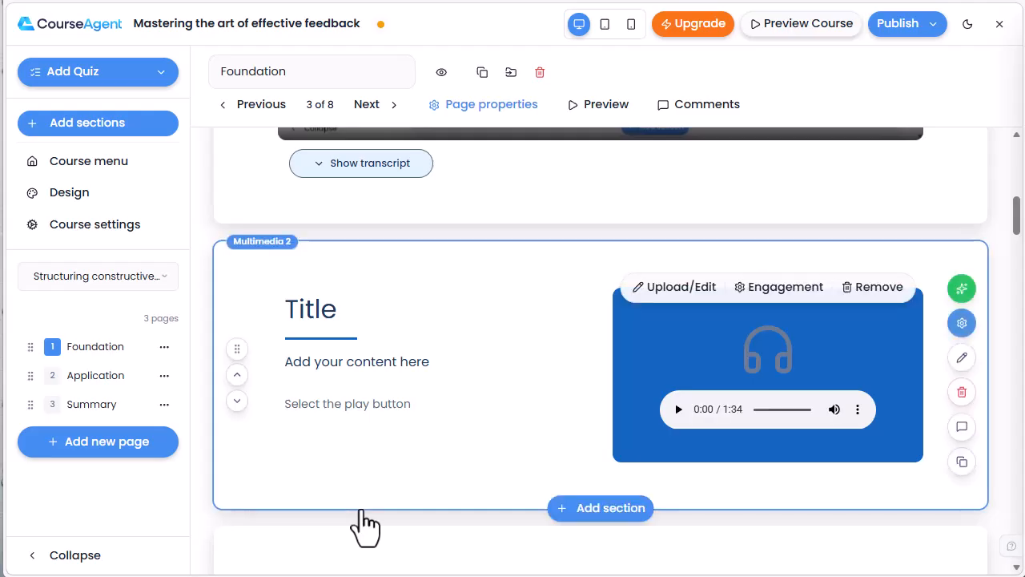
- Start generating questions from the Course sections video using its loaded transcript, and set the number of questions to 3
{"action": "scroll", "coordinate": [748, 366], "scroll_direction": "up", "scroll_amount": 5}
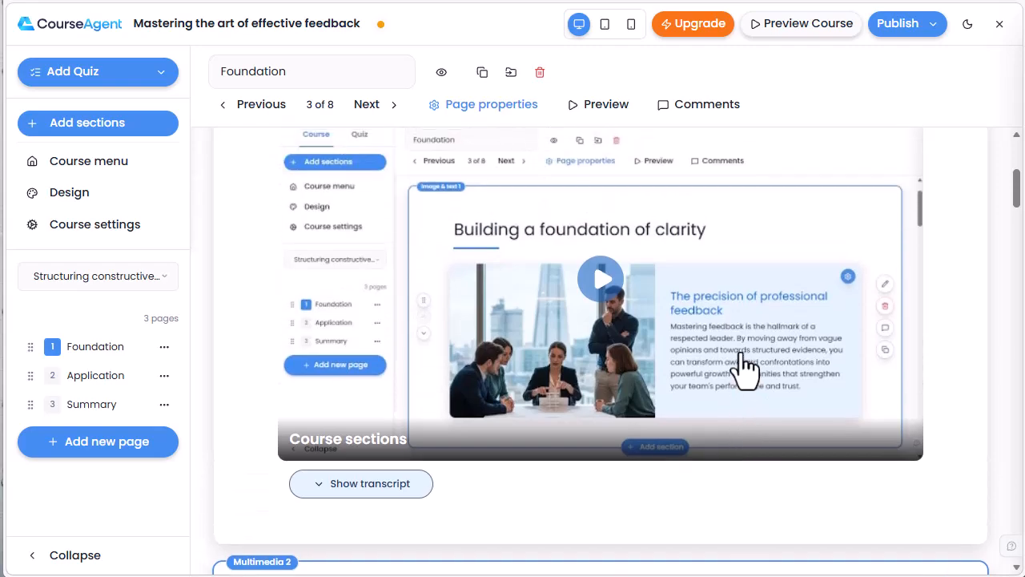
{"action": "left_click", "coordinate": [962, 217]}
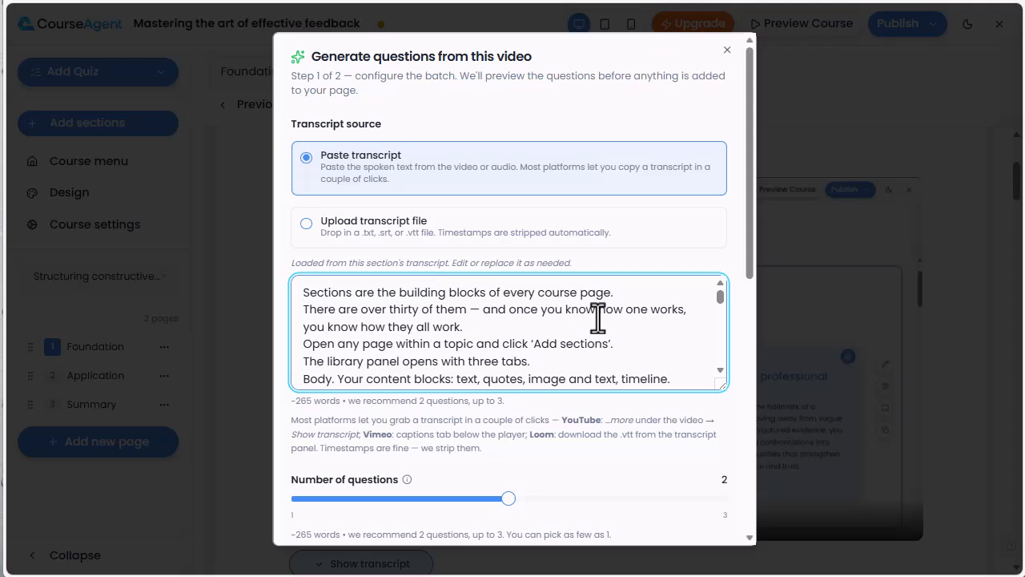
{"action": "scroll", "coordinate": [598, 317], "scroll_direction": "down", "scroll_amount": 5}
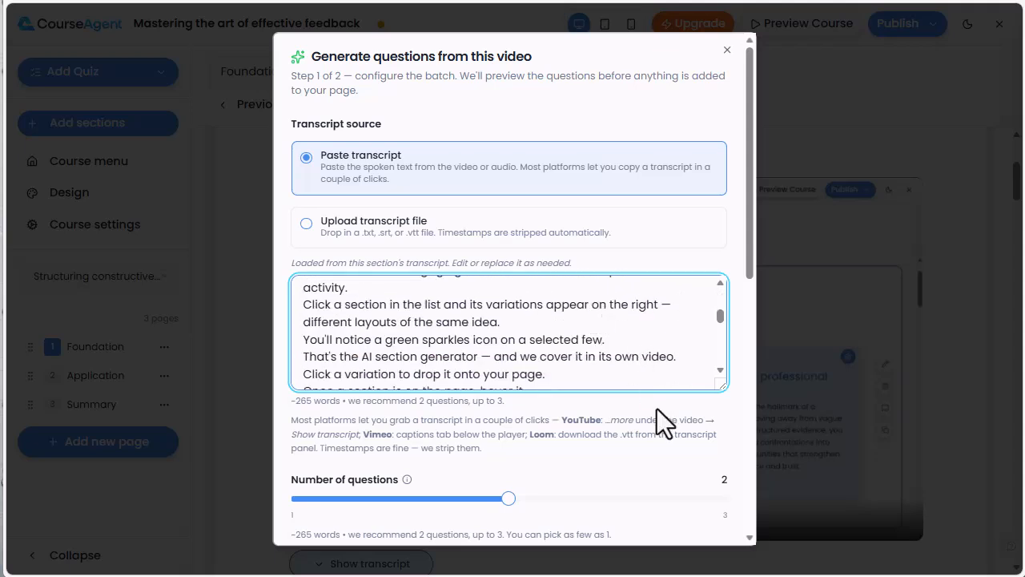
{"action": "scroll", "coordinate": [657, 409], "scroll_direction": "down", "scroll_amount": 2}
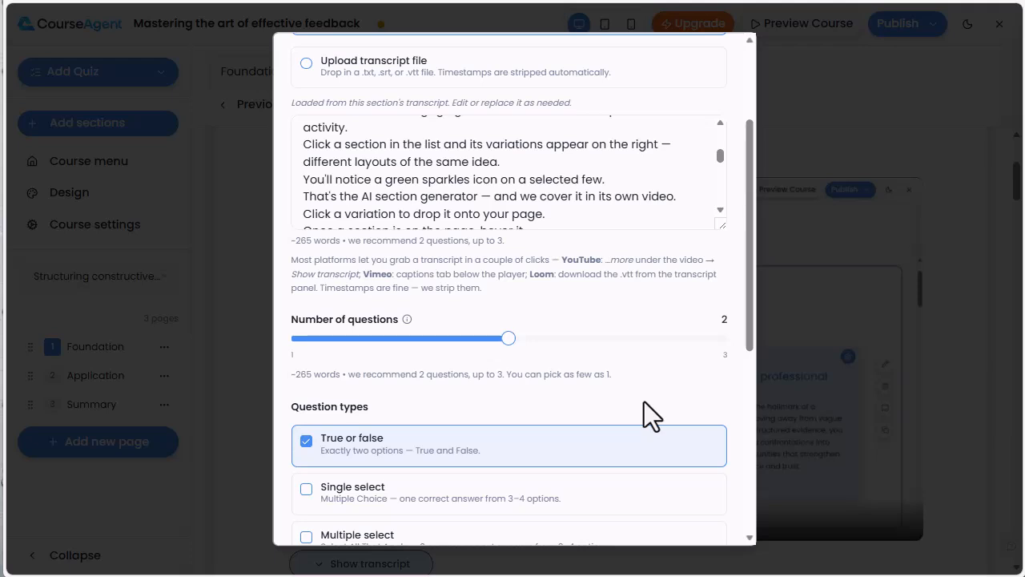
{"action": "left_click_drag", "start_coordinate": [515, 338], "coordinate": [724, 350]}
- Add single select and multiple select to the question types for this batch, alongside true or false
{"action": "scroll", "coordinate": [601, 392], "scroll_direction": "down", "scroll_amount": 2}
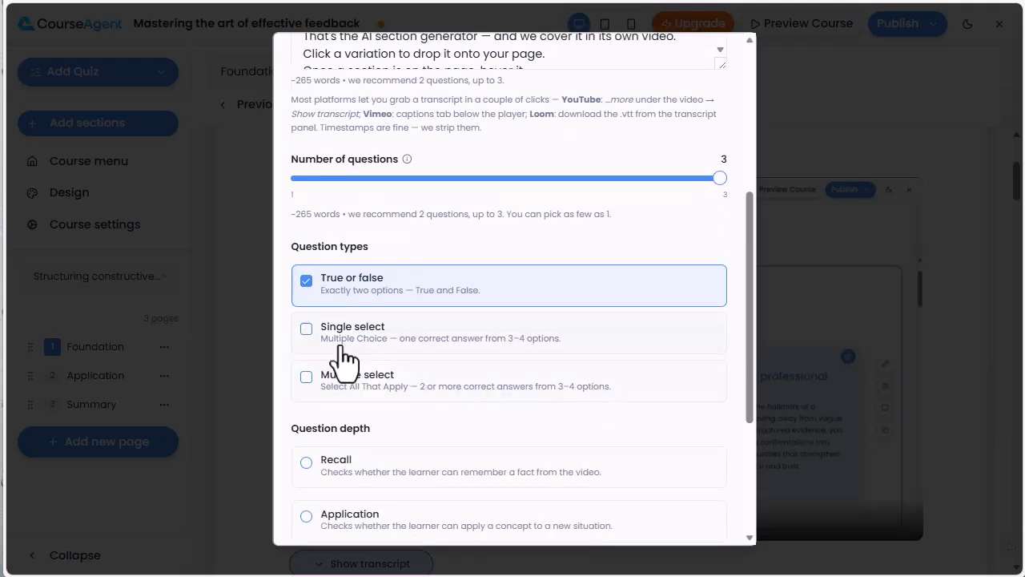
{"action": "left_click", "coordinate": [306, 329]}
{"action": "left_click", "coordinate": [306, 378]}
{"action": "scroll", "coordinate": [515, 385], "scroll_direction": "down", "scroll_amount": 2}
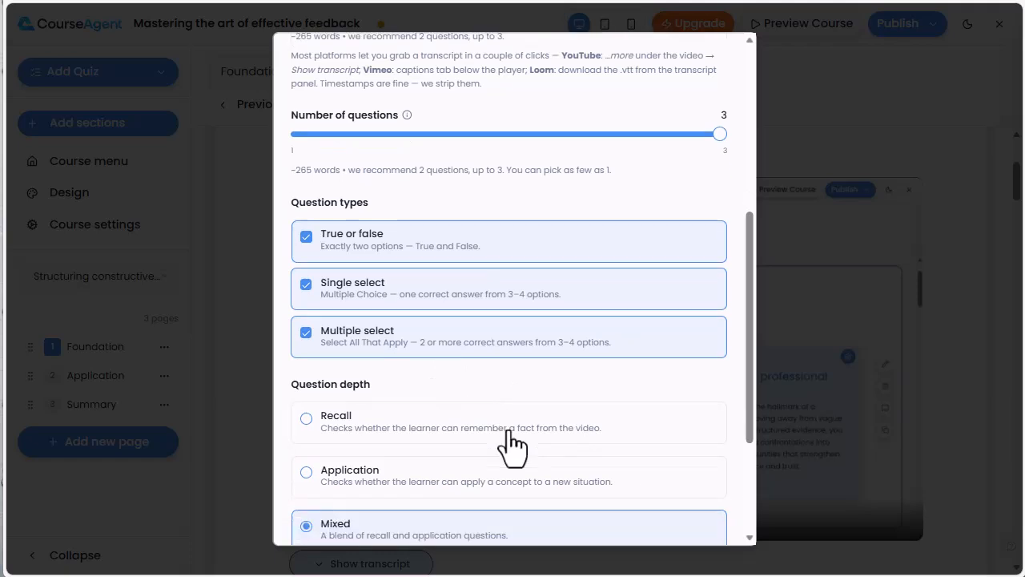
- Override the rules for this batch so learners must answer before moving on and get two retries on incorrect answers
{"action": "scroll", "coordinate": [512, 444], "scroll_direction": "down", "scroll_amount": 1}
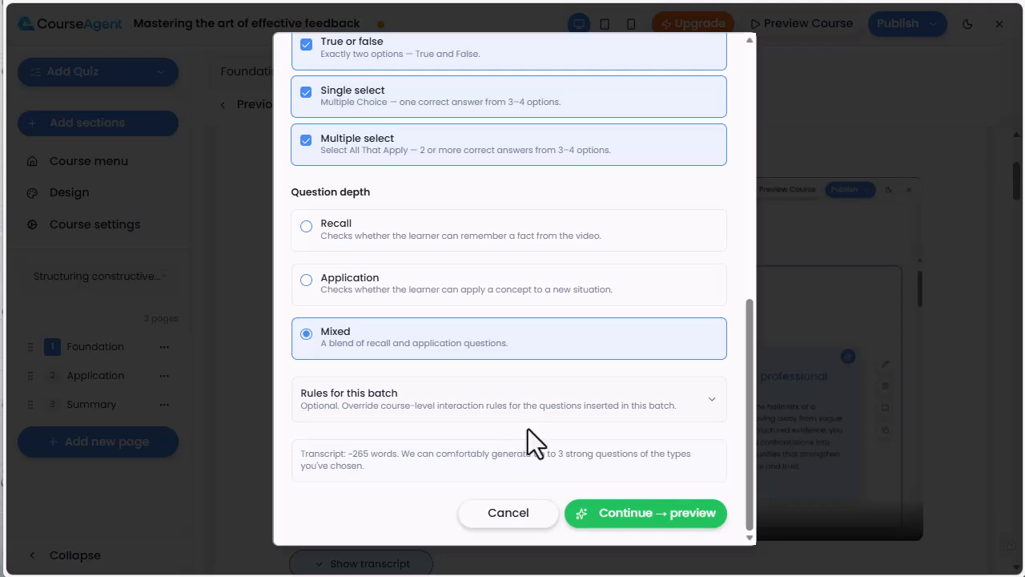
{"action": "left_click", "coordinate": [713, 404]}
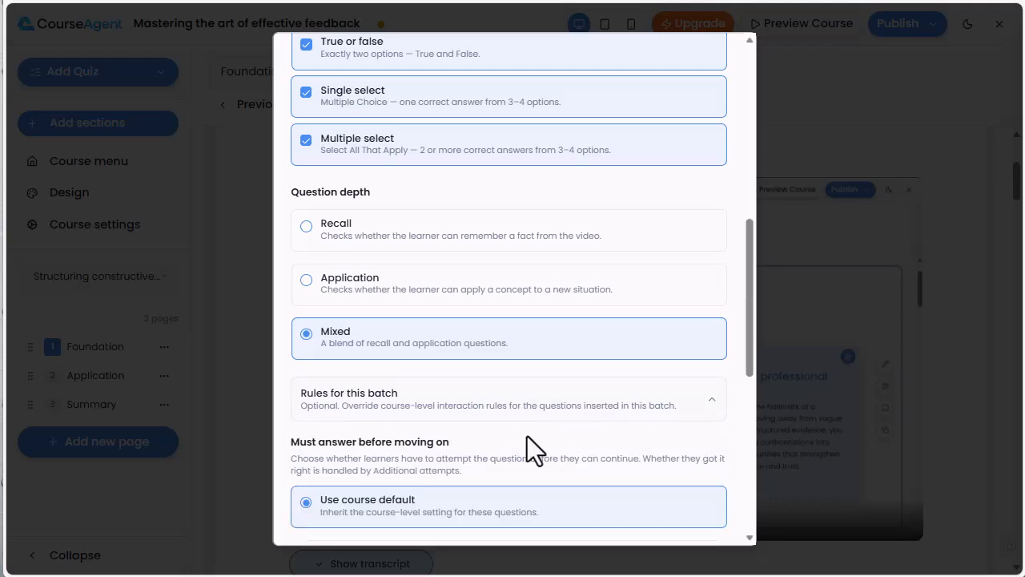
{"action": "scroll", "coordinate": [528, 439], "scroll_direction": "down", "scroll_amount": 2}
{"action": "scroll", "coordinate": [534, 453], "scroll_direction": "down", "scroll_amount": 1}
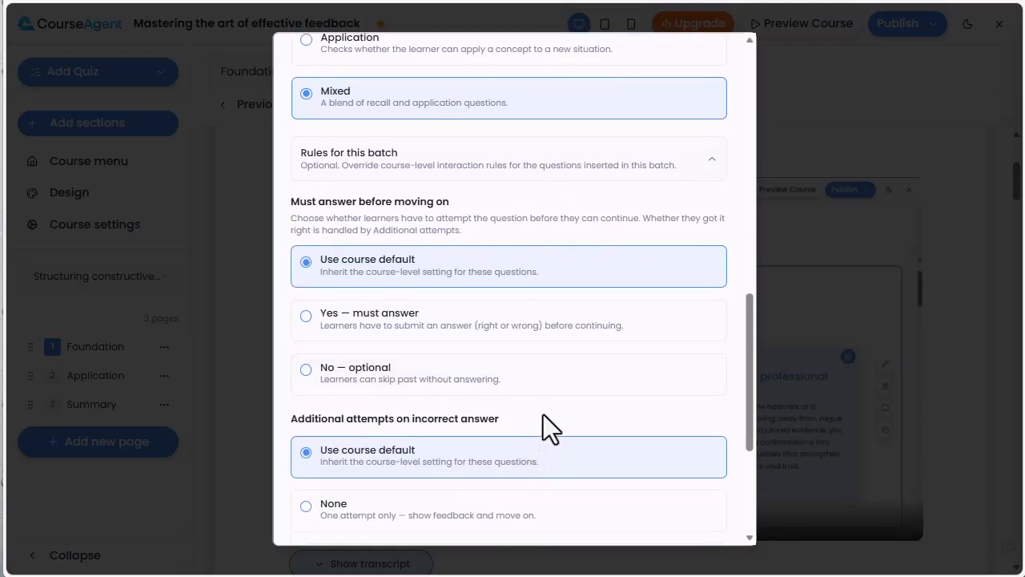
{"action": "left_click", "coordinate": [512, 337]}
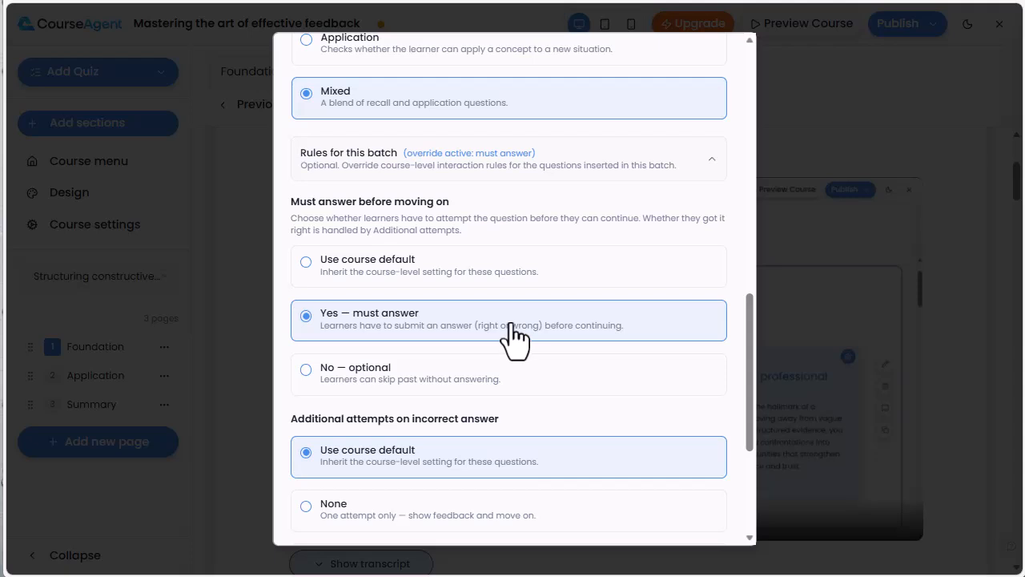
{"action": "scroll", "coordinate": [513, 336], "scroll_direction": "down", "scroll_amount": 1}
{"action": "scroll", "coordinate": [513, 336], "scroll_direction": "down", "scroll_amount": 2}
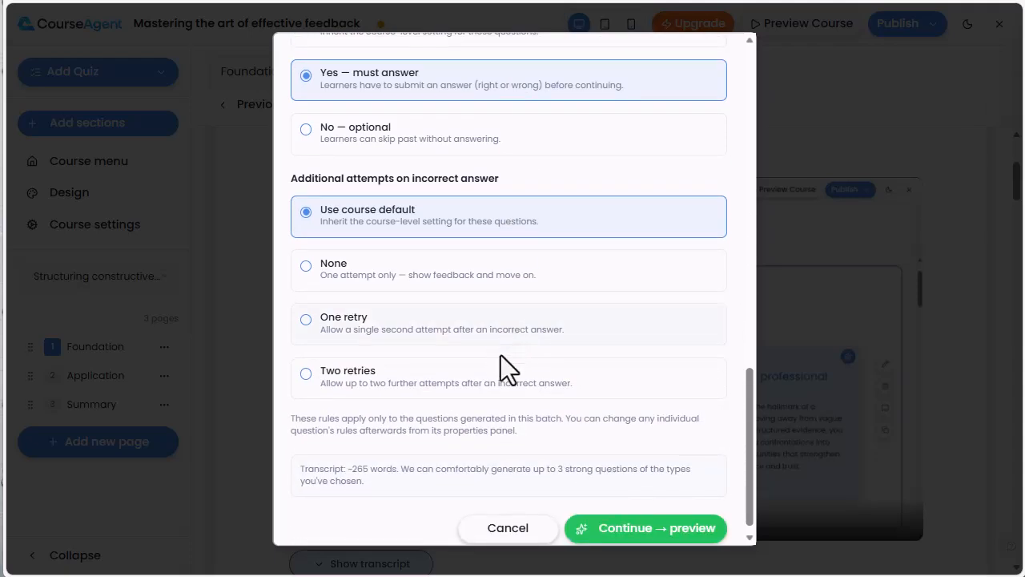
{"action": "left_click", "coordinate": [497, 379]}
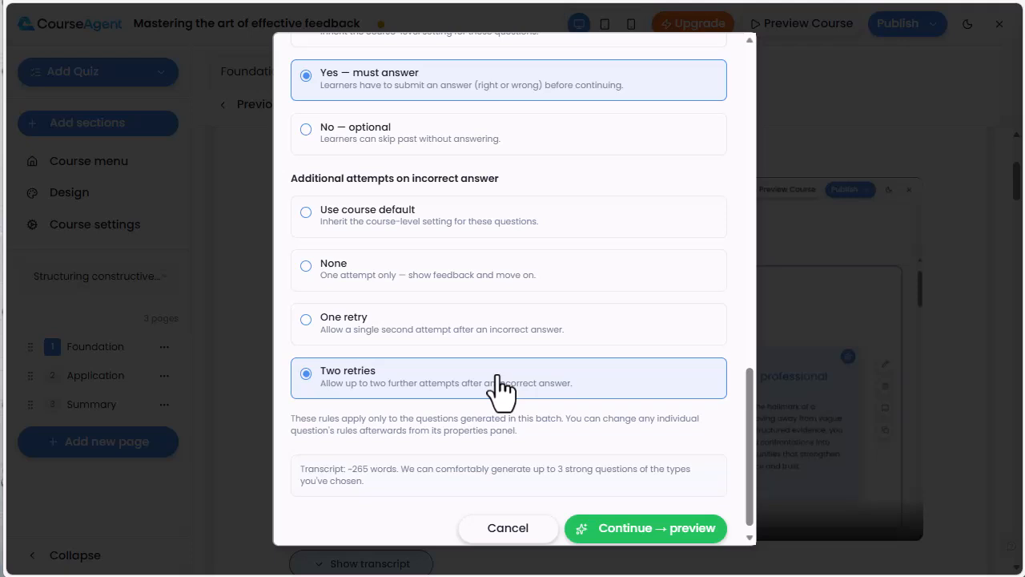
- Generate the question preview, review the question texts, answers and feedback, and insert all three questions after the video
{"action": "left_click", "coordinate": [623, 532]}
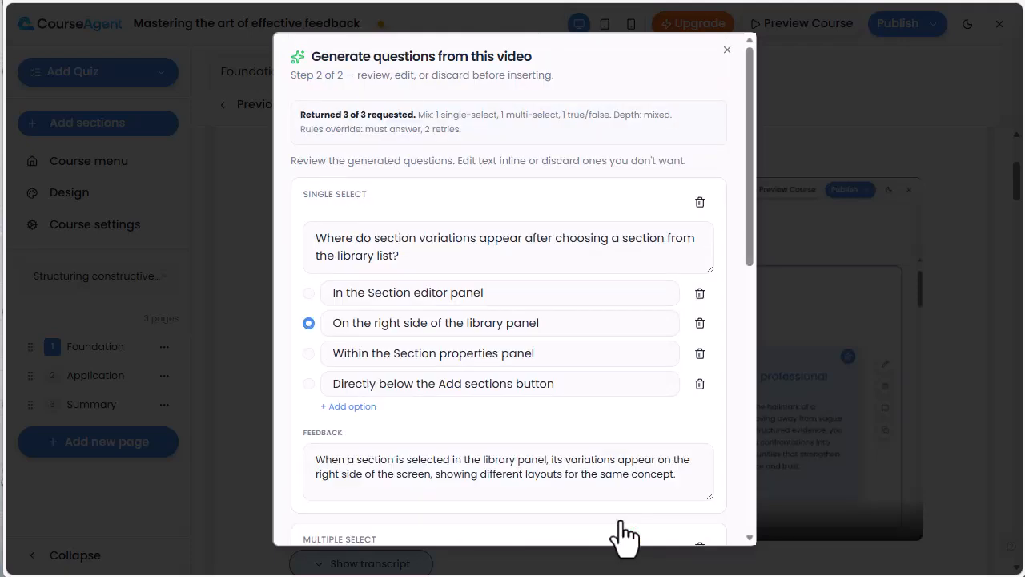
{"action": "left_click", "coordinate": [616, 236]}
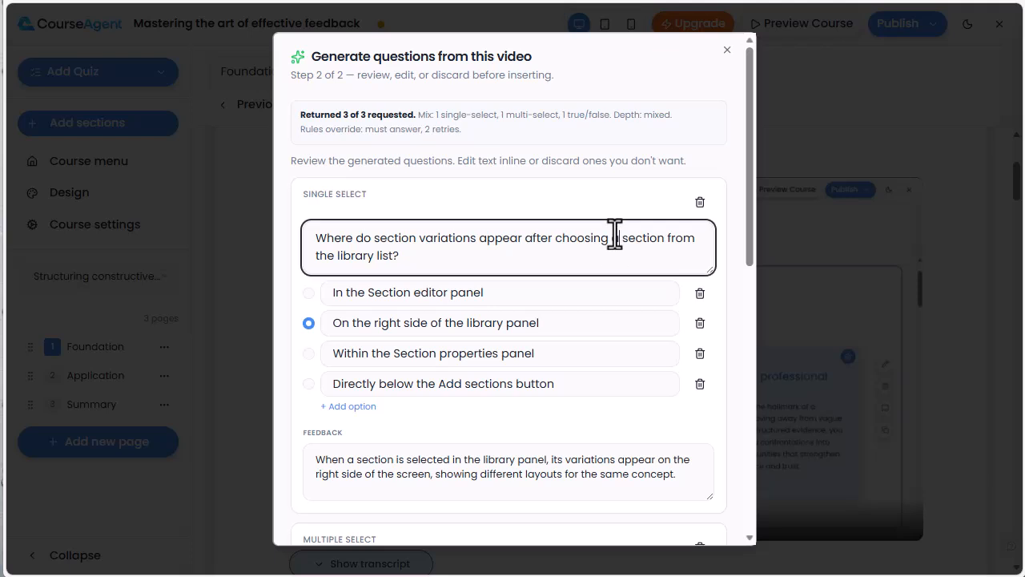
{"action": "scroll", "coordinate": [590, 352], "scroll_direction": "down", "scroll_amount": 3}
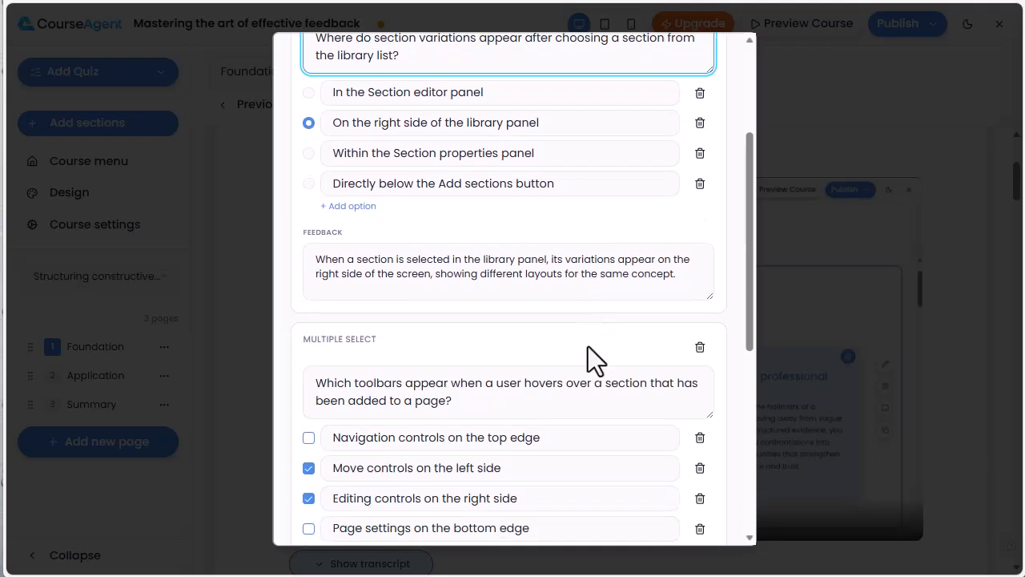
{"action": "left_click", "coordinate": [590, 233]}
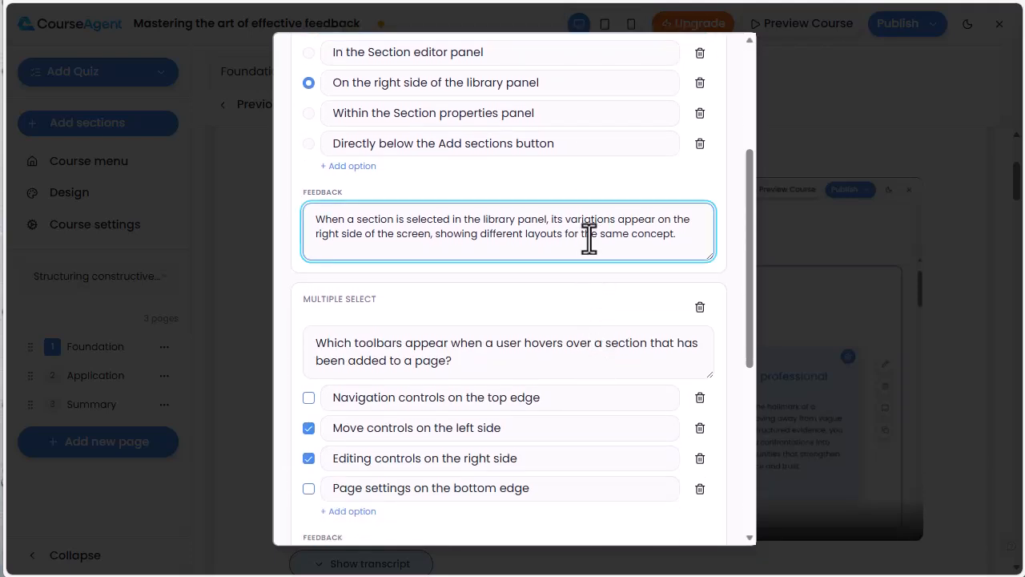
{"action": "scroll", "coordinate": [590, 237], "scroll_direction": "down", "scroll_amount": 2}
{"action": "scroll", "coordinate": [590, 238], "scroll_direction": "down", "scroll_amount": 3}
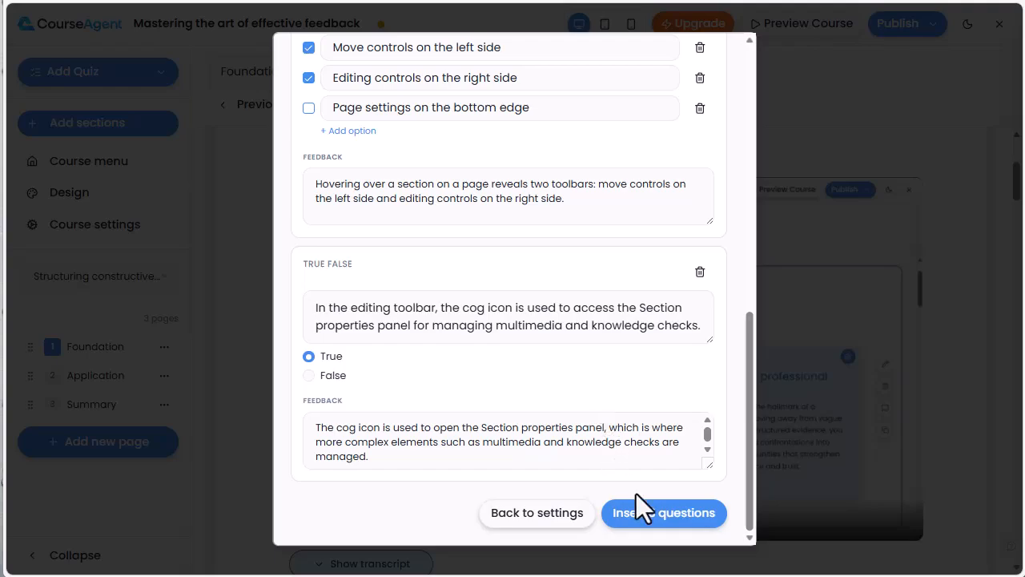
{"action": "left_click", "coordinate": [662, 514]}
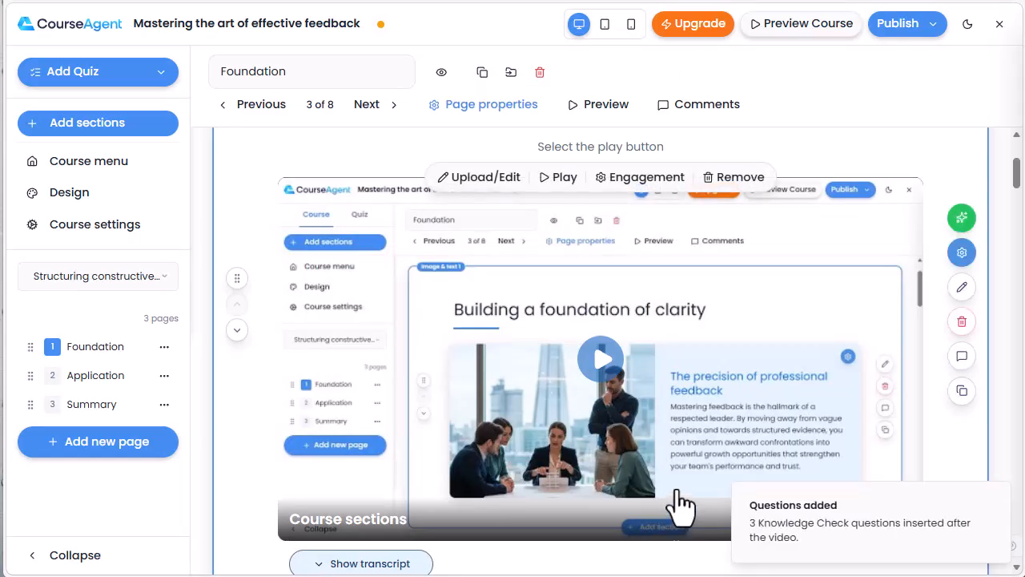
- Examine the three questions inserted below the video, both in the editor and in the page preview
{"action": "scroll", "coordinate": [728, 444], "scroll_direction": "down", "scroll_amount": 3}
{"action": "scroll", "coordinate": [731, 445], "scroll_direction": "down", "scroll_amount": 7}
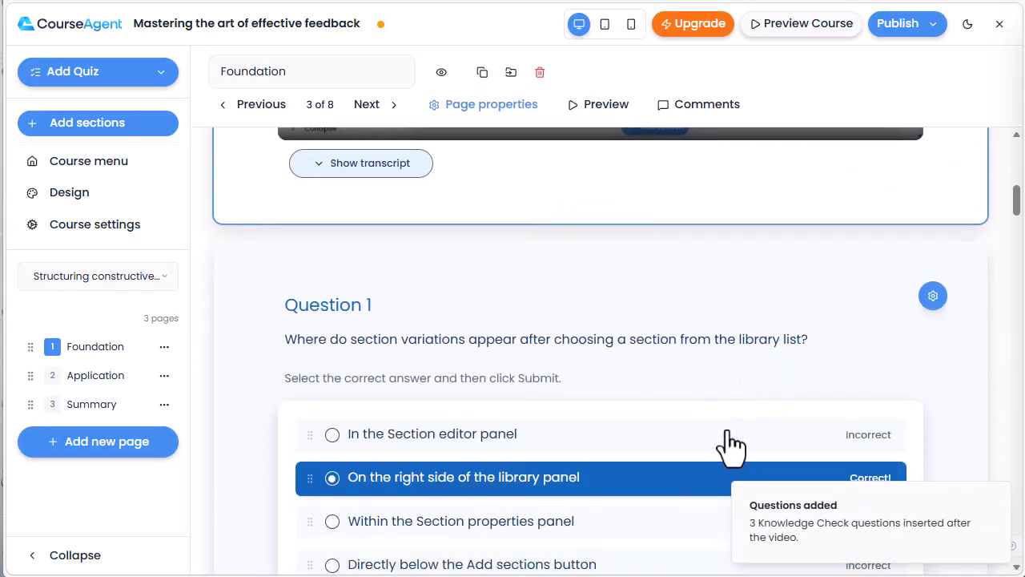
{"action": "scroll", "coordinate": [731, 444], "scroll_direction": "down", "scroll_amount": 6}
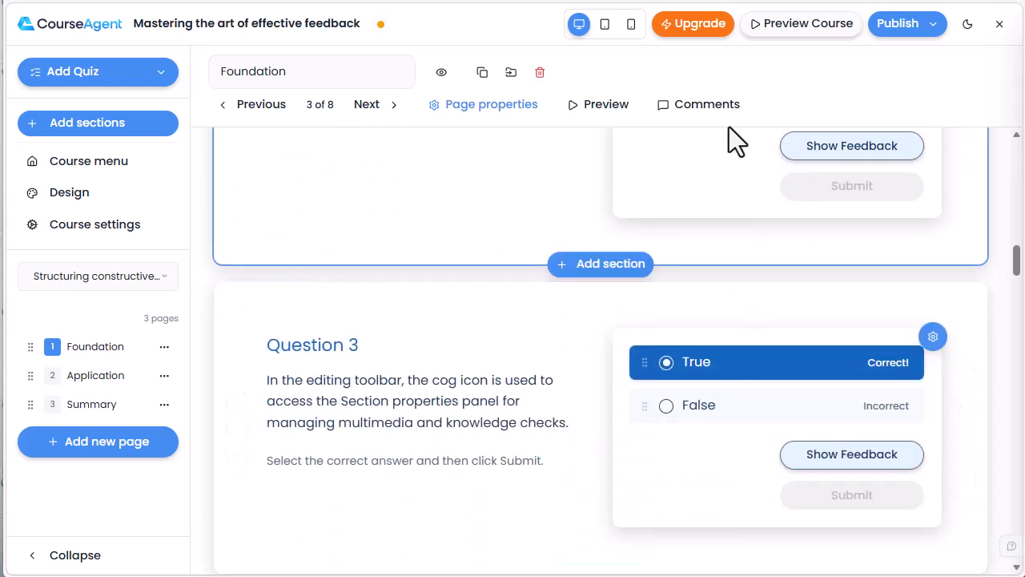
{"action": "left_click", "coordinate": [612, 106]}
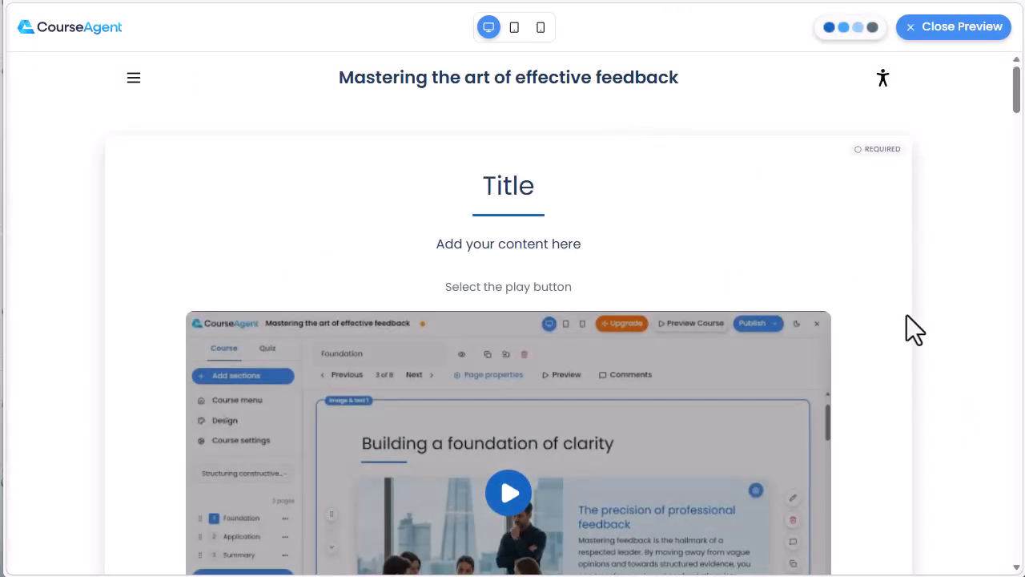
{"action": "scroll", "coordinate": [908, 331], "scroll_direction": "down", "scroll_amount": 2}
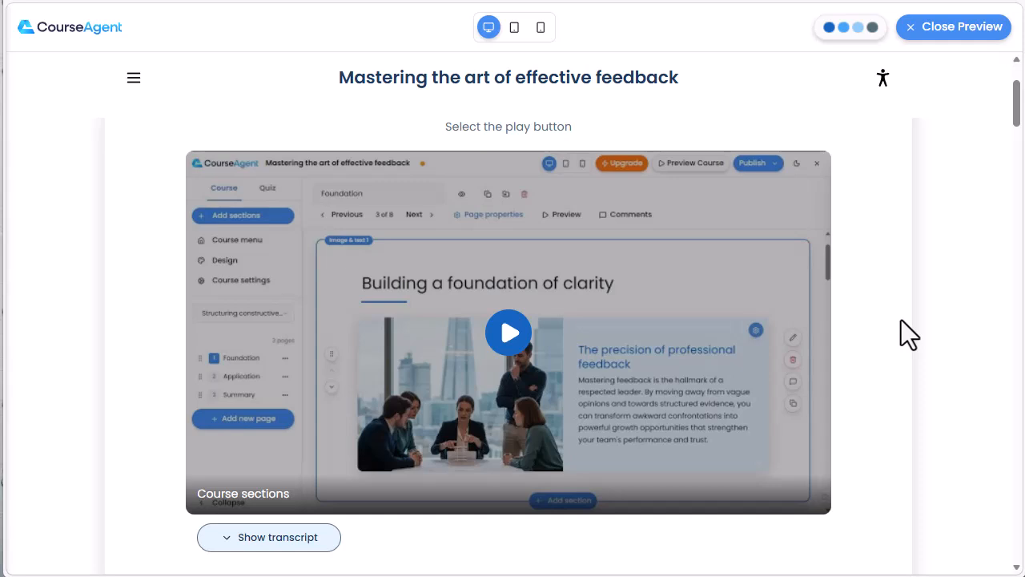
{"action": "scroll", "coordinate": [901, 321], "scroll_direction": "down", "scroll_amount": 3}
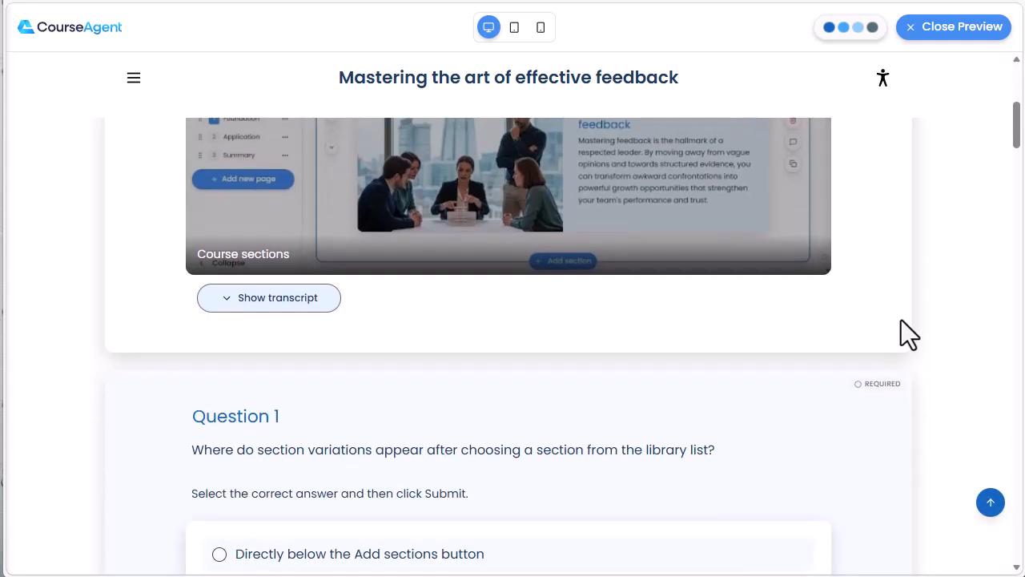
{"action": "scroll", "coordinate": [901, 319], "scroll_direction": "down", "scroll_amount": 1}
{"action": "scroll", "coordinate": [901, 320], "scroll_direction": "down", "scroll_amount": 1}
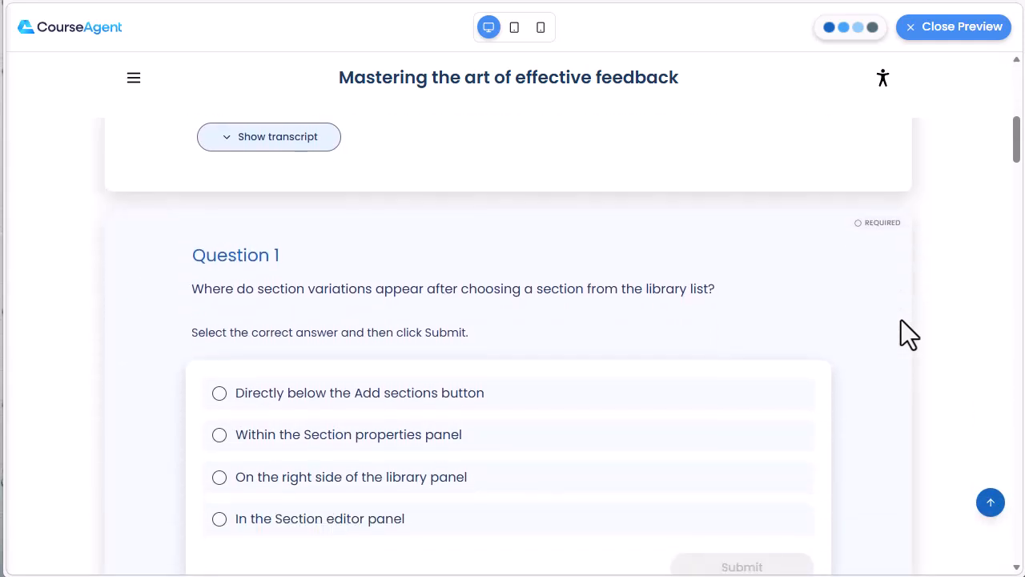
{"action": "scroll", "coordinate": [901, 320], "scroll_direction": "down", "scroll_amount": 5}
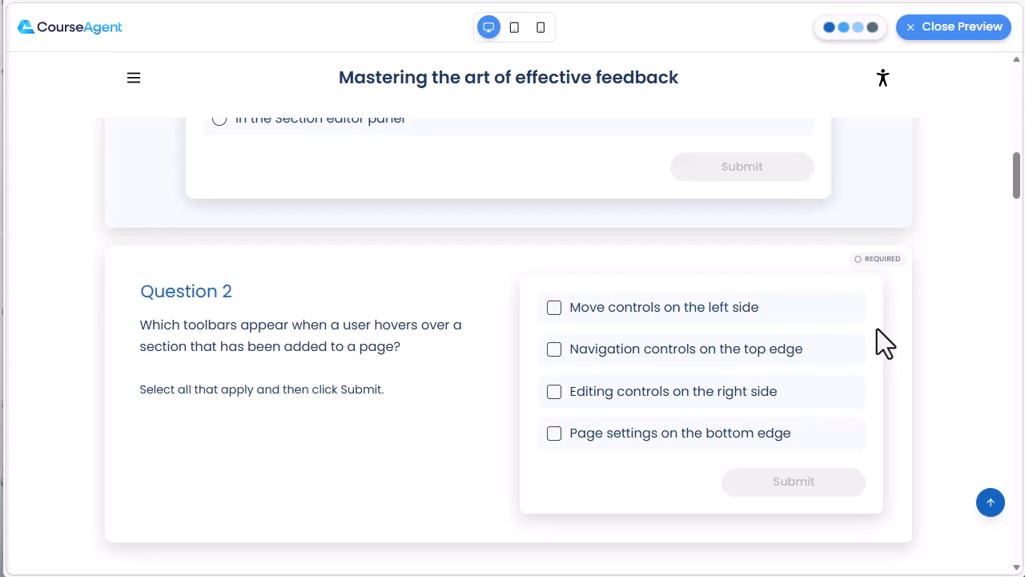
{"action": "scroll", "coordinate": [885, 343], "scroll_direction": "down", "scroll_amount": 1}
{"action": "scroll", "coordinate": [877, 329], "scroll_direction": "down", "scroll_amount": 3}
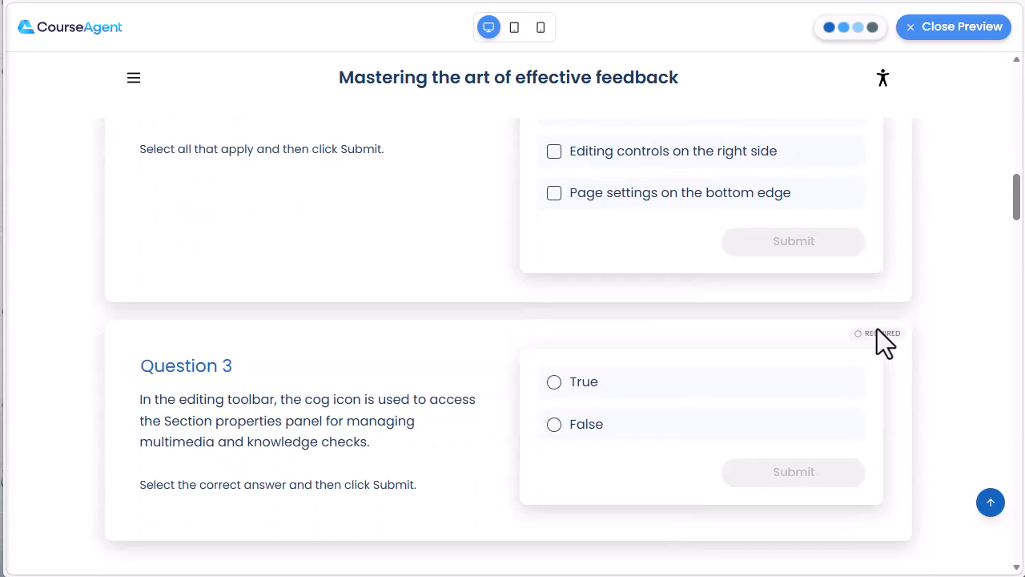